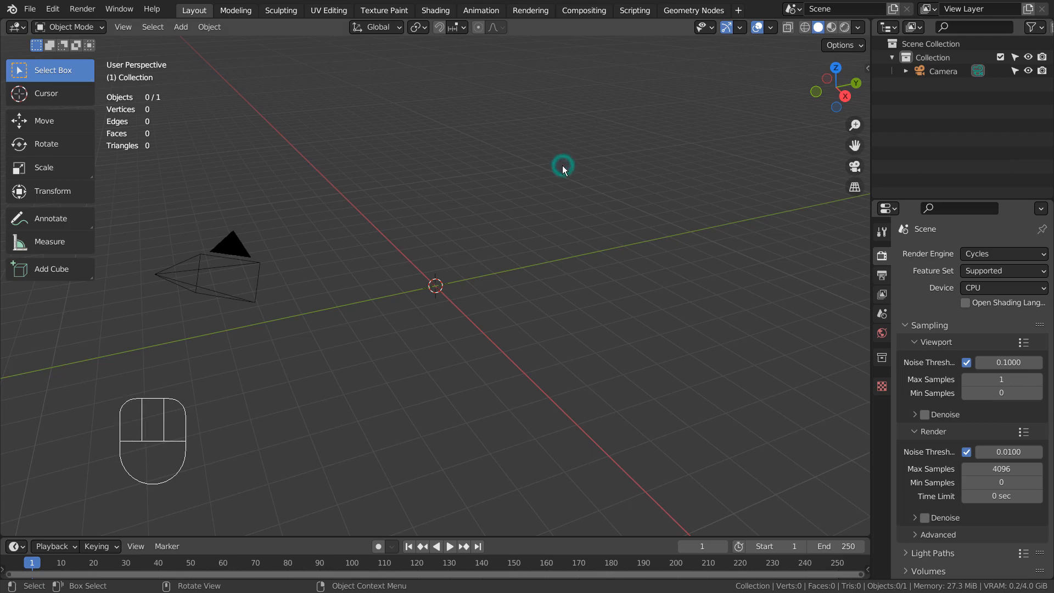
Add a UV sphere at the origin and scale it down to about 0.4
key(shift+a)
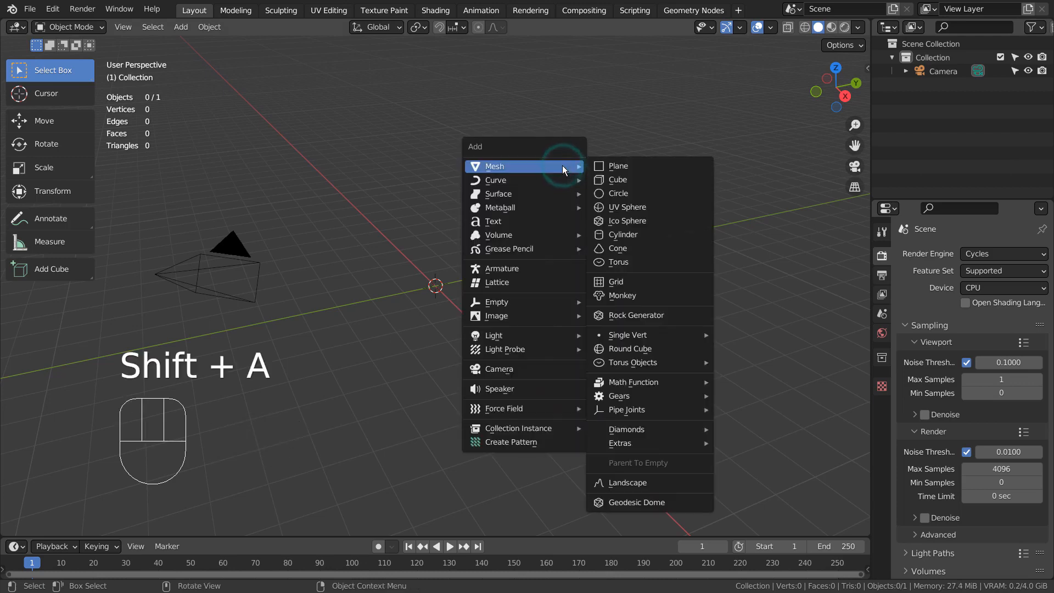
click(647, 204)
scroll(488, 284, up, 3)
scroll(488, 285, down, 5)
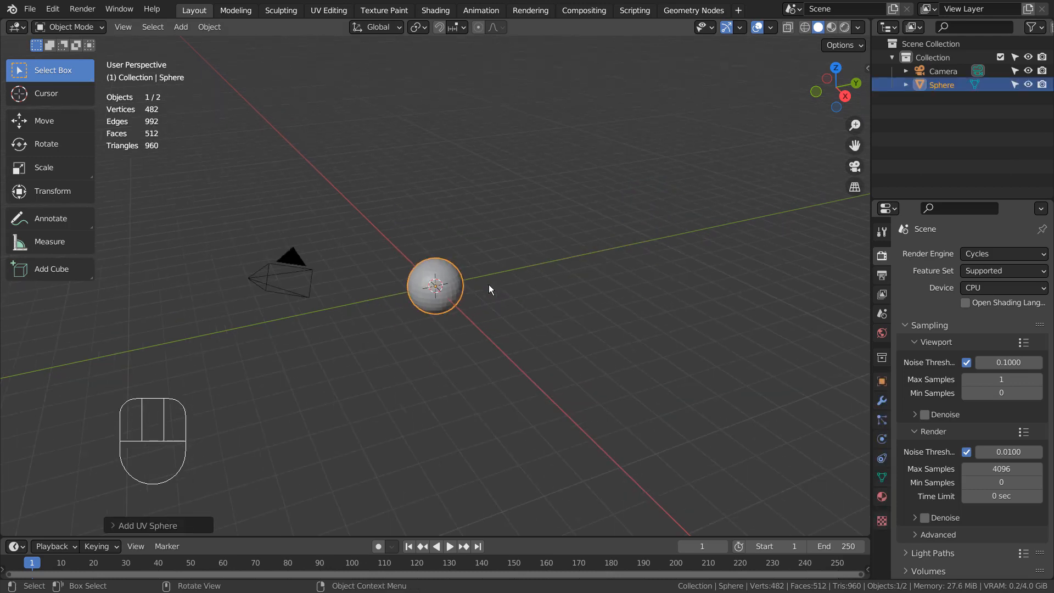
scroll(606, 285, up, 2)
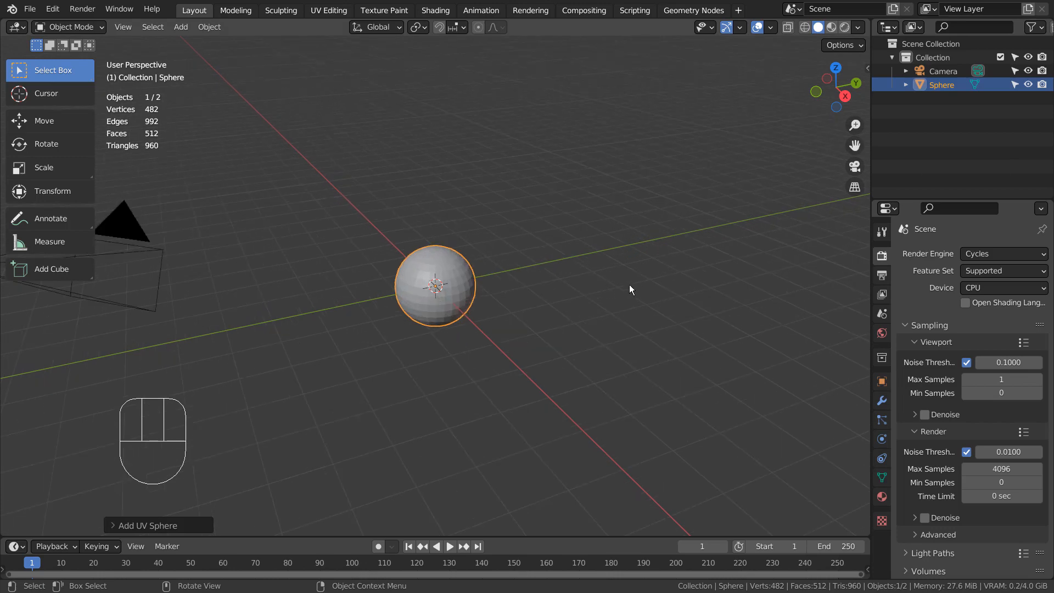
key(s)
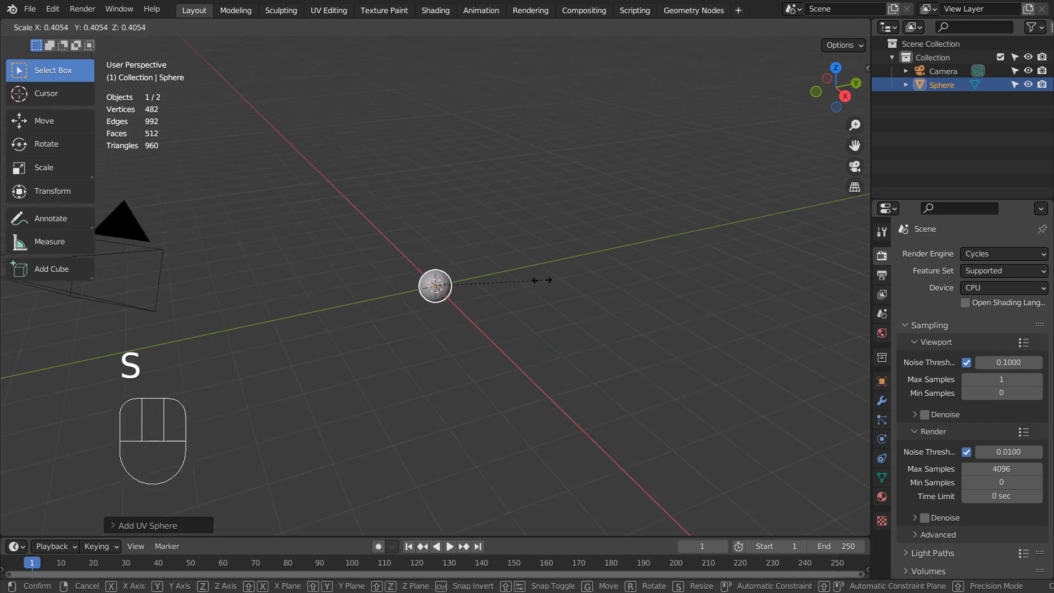
click(542, 281)
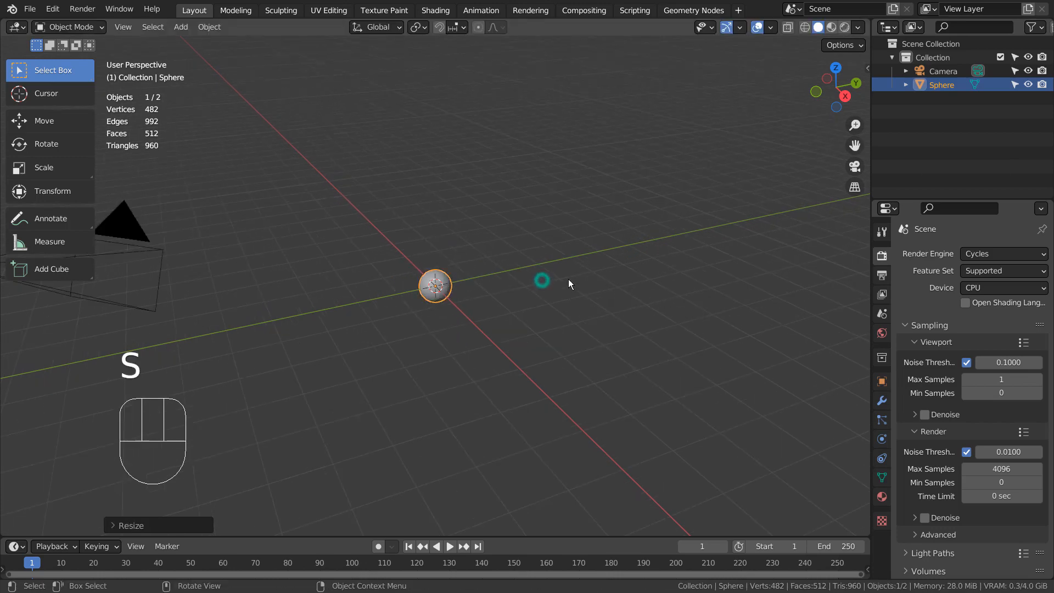
Add an emitter particle system to the sphere and play the animation in front orthographic view
click(882, 400)
click(881, 418)
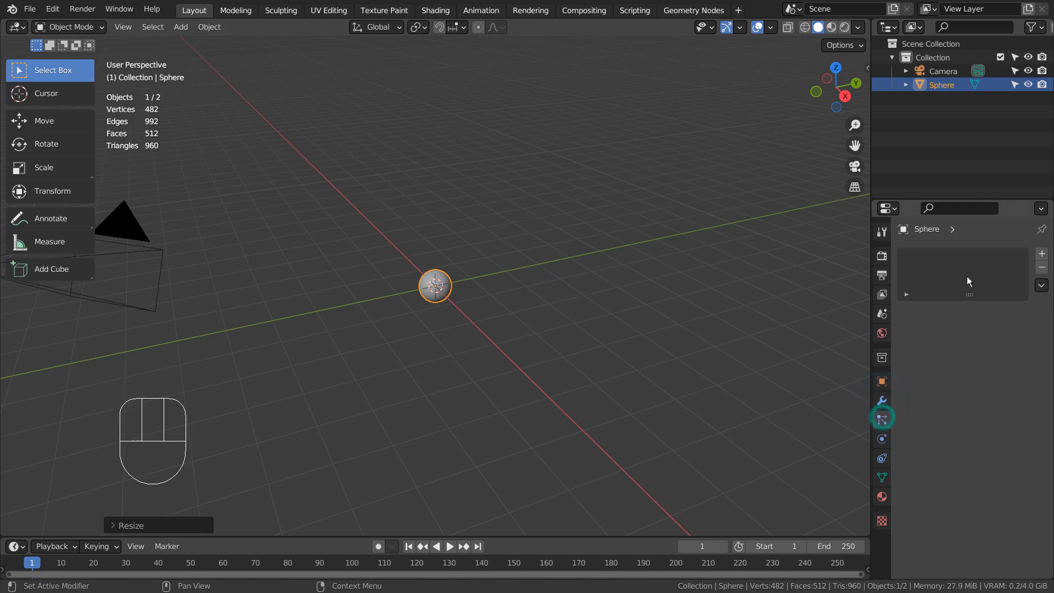
click(1041, 254)
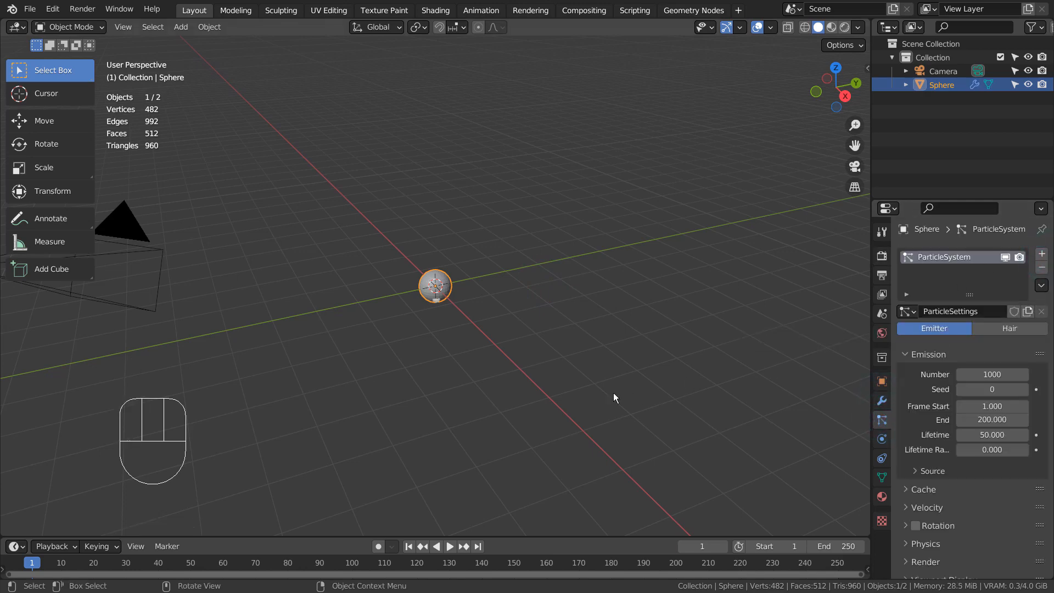
key(KP_1)
scroll(516, 387, up, 5)
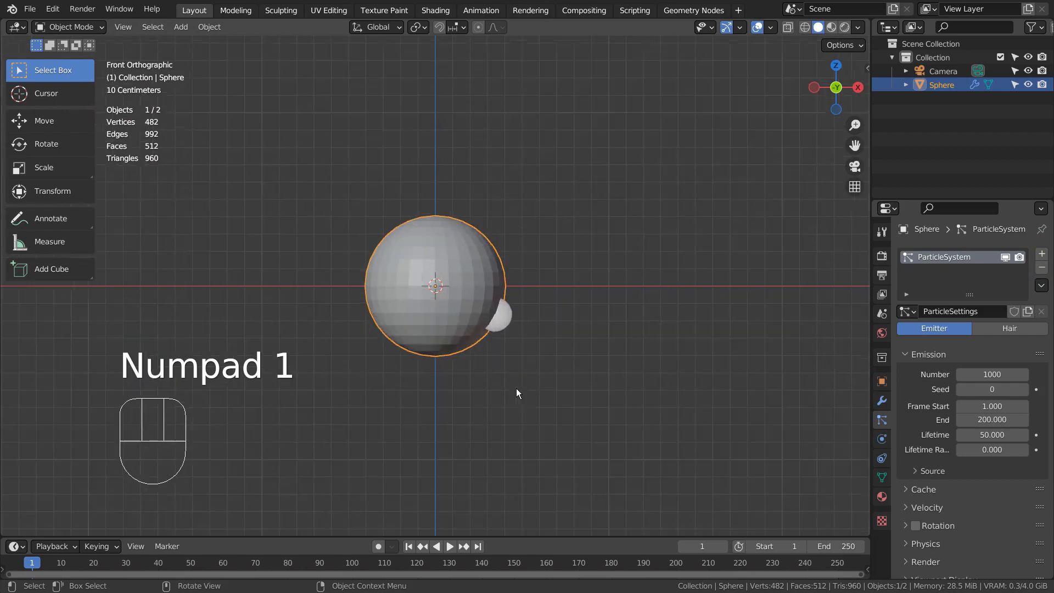
click(451, 546)
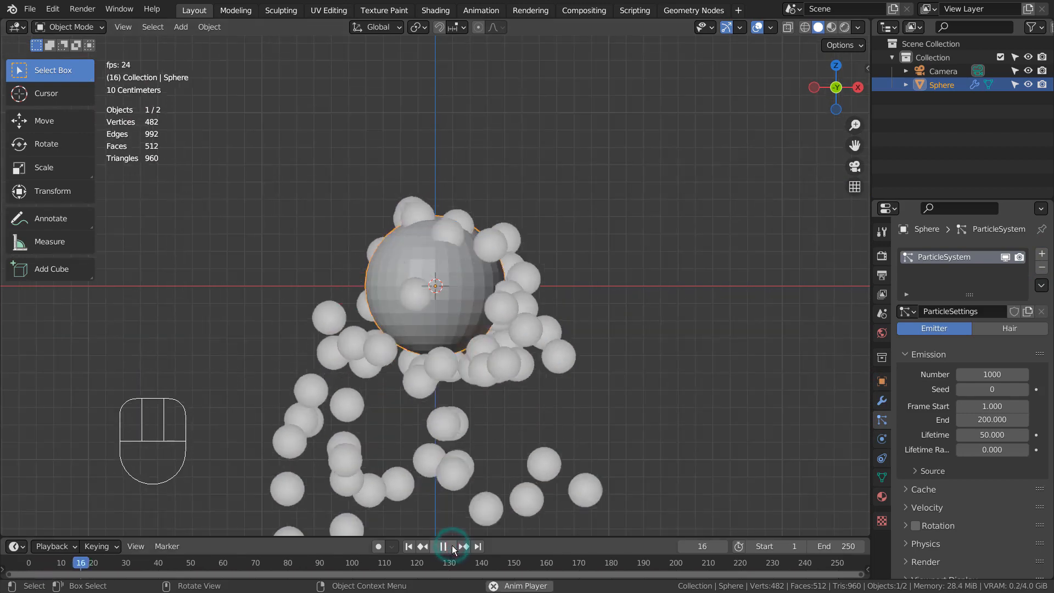
Disable gravity for the scene and replay the particle animation from the first frame
click(883, 315)
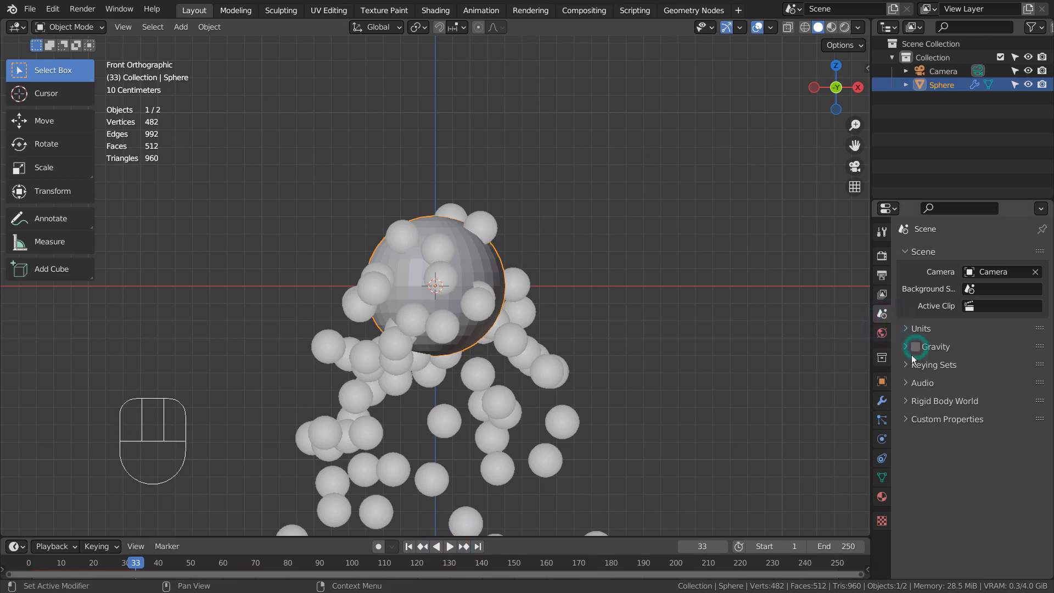
click(409, 546)
click(446, 547)
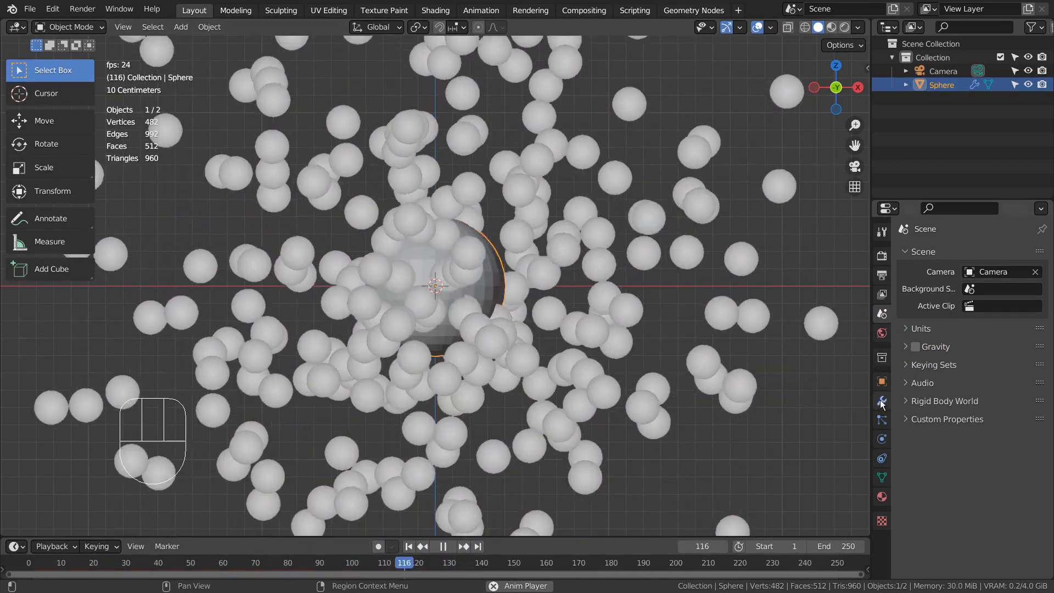
Set the particle emission's end frame to 250 and the particle lifetime to 250
click(882, 420)
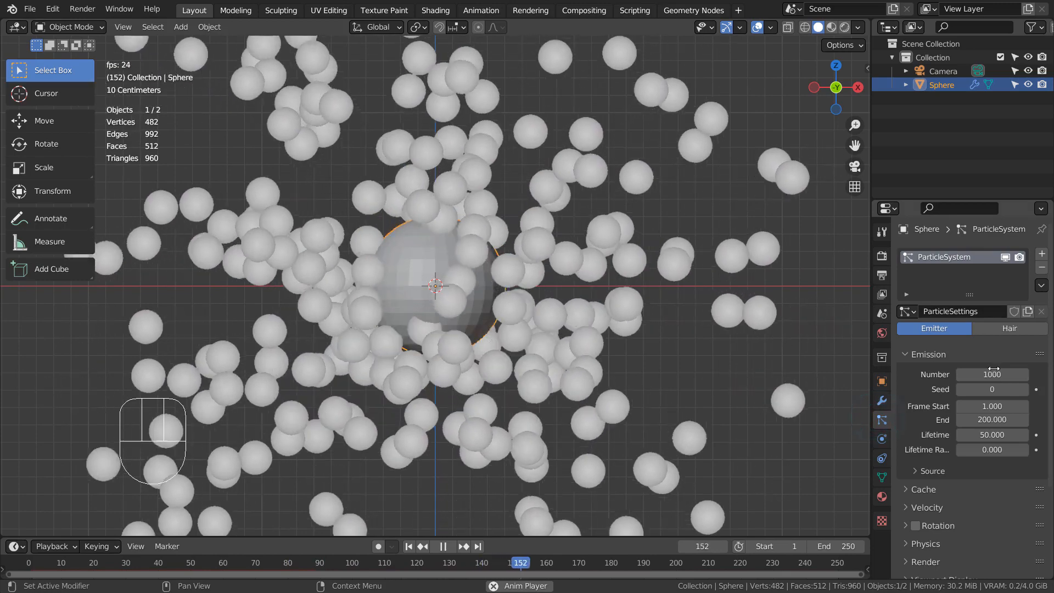
click(993, 374)
scroll(704, 341, down, 4)
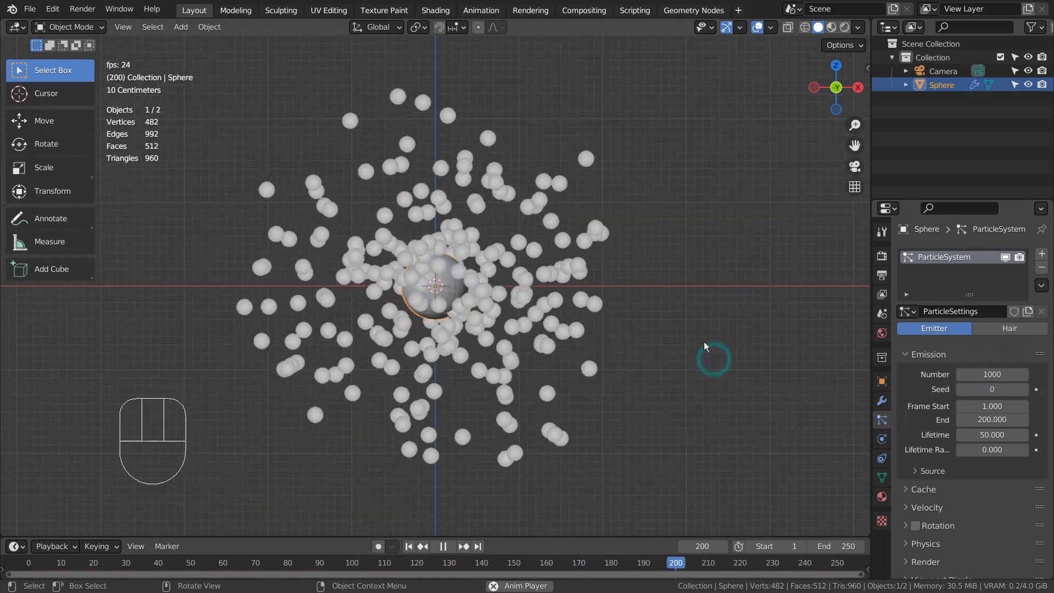
click(981, 419)
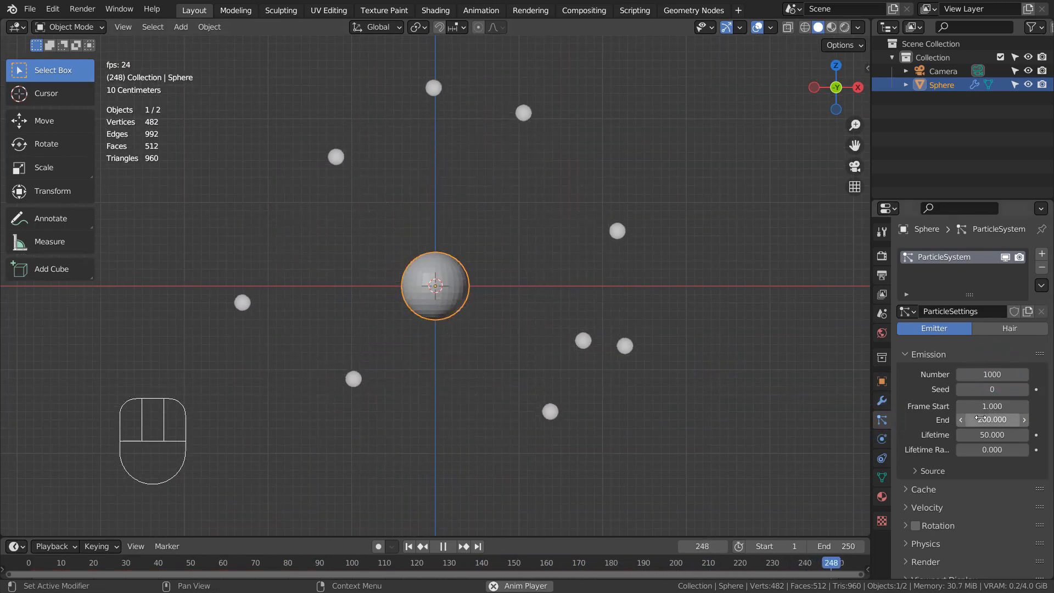
text(250)
key(Tab)
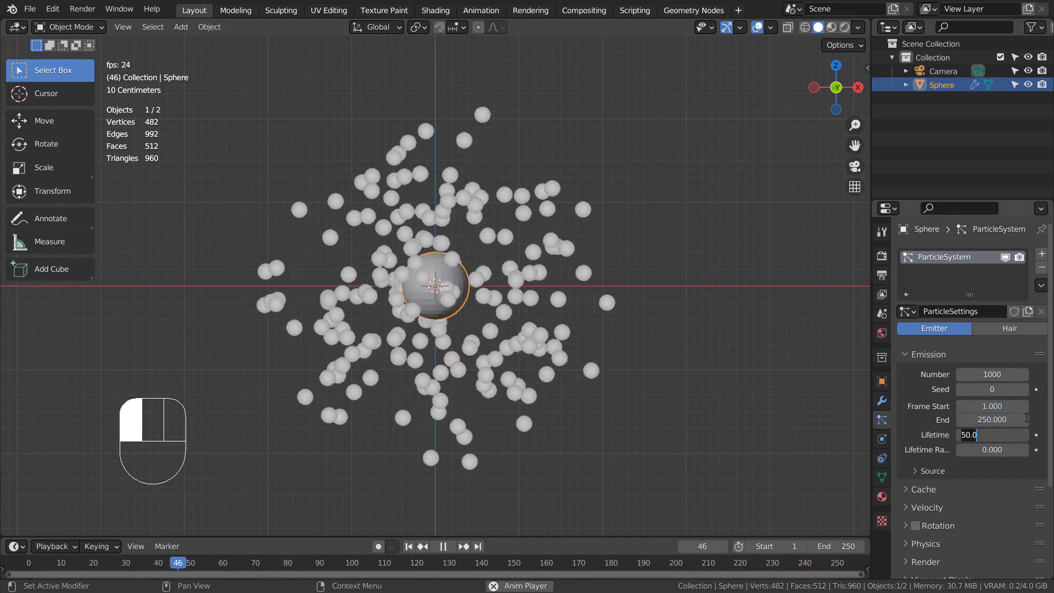
text(250)
key(Return)
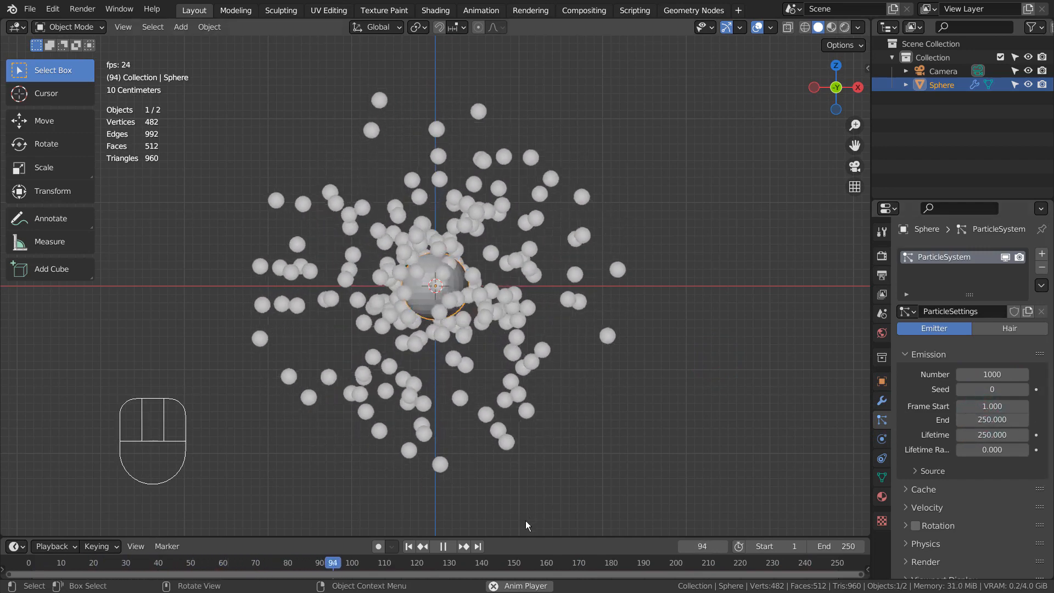
Replay the particle animation from the start to check the longer lifetime, stop it and return to frame 1
click(452, 546)
click(409, 546)
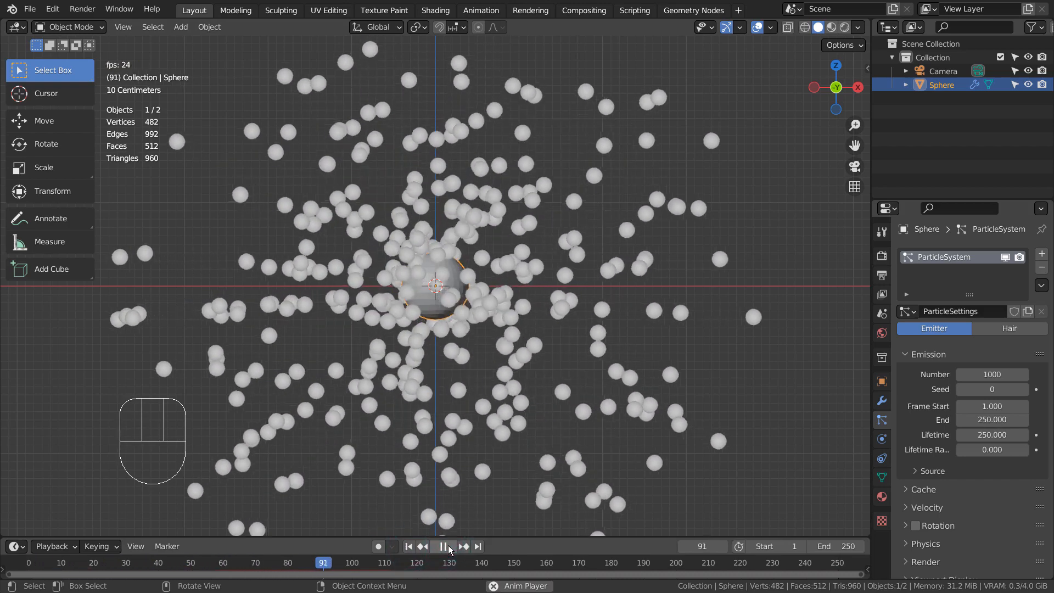
click(449, 546)
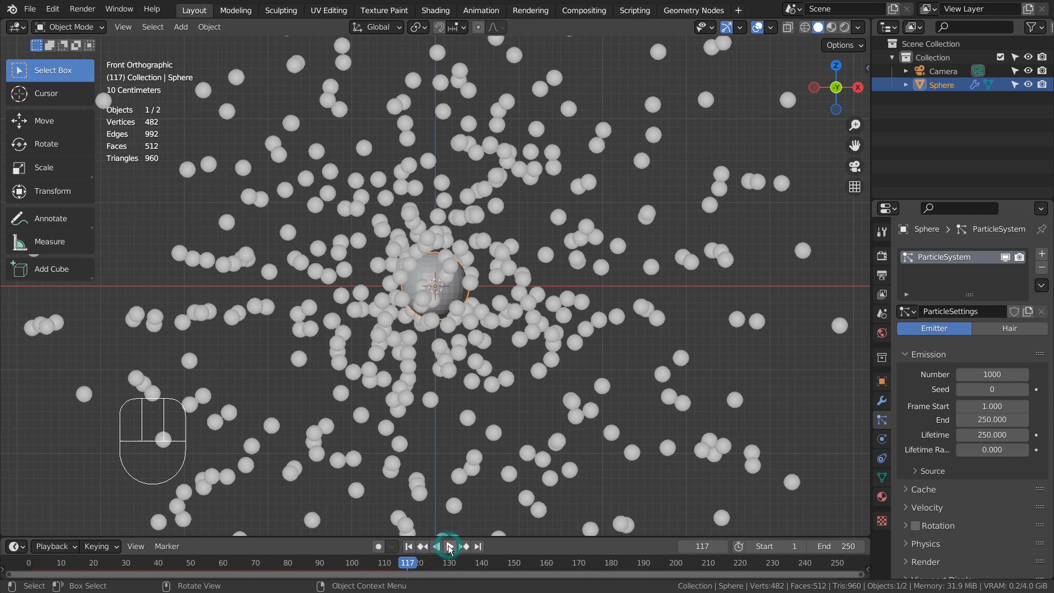
click(413, 546)
Add a second UV sphere at the origin with 3 segments and 3 rings
click(656, 336)
key(shift+a)
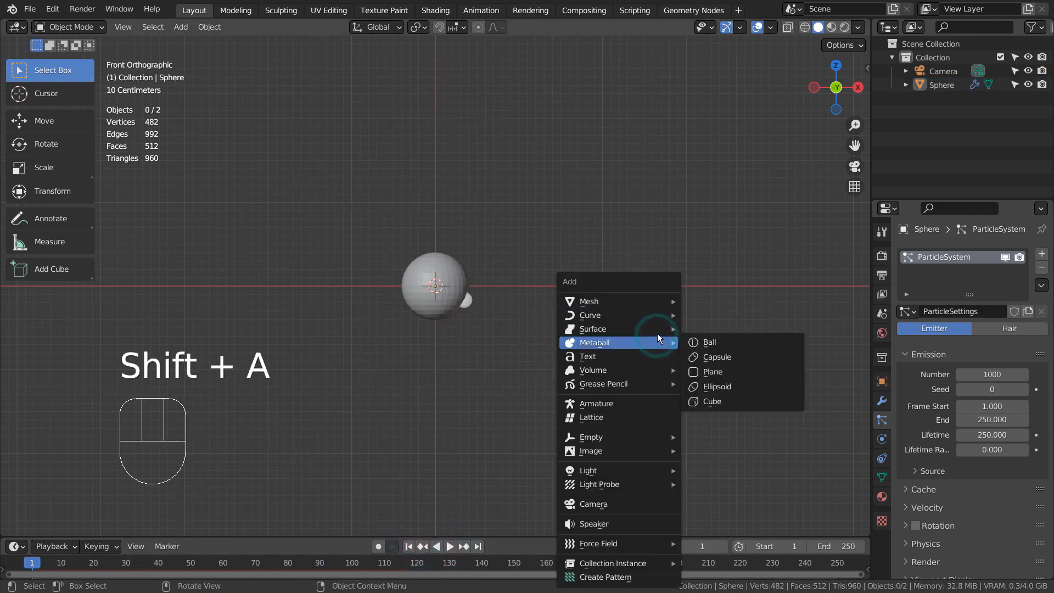
mouse_move(663, 300)
scroll(771, 49, up, 4)
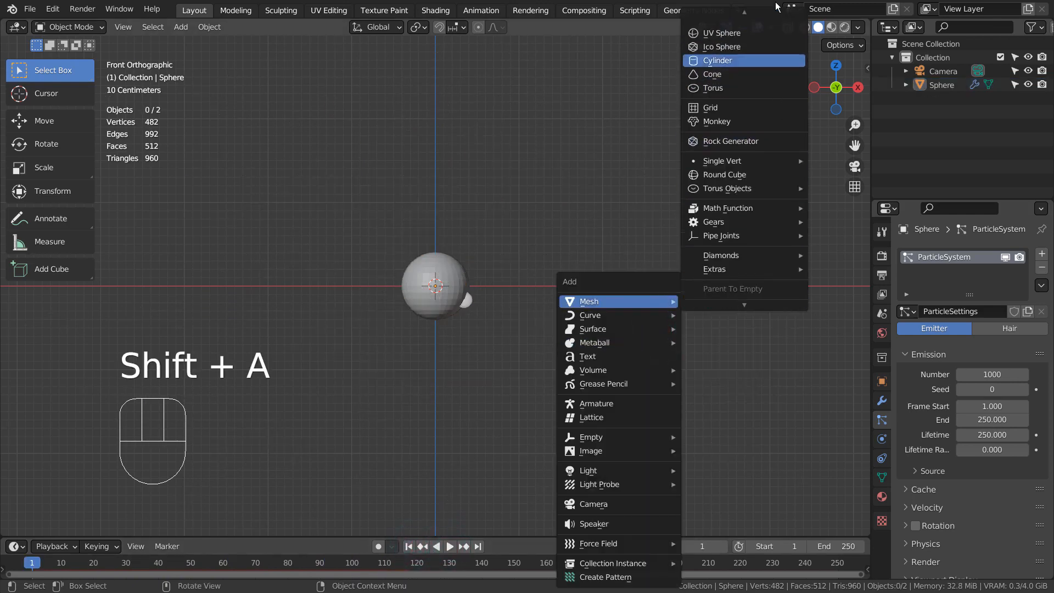
click(756, 60)
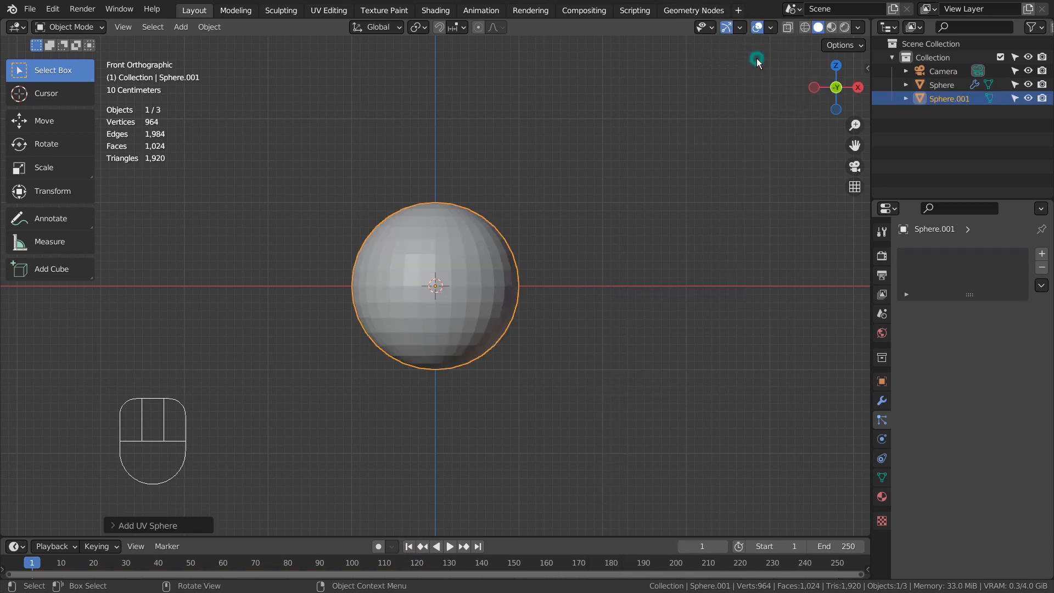
click(148, 522)
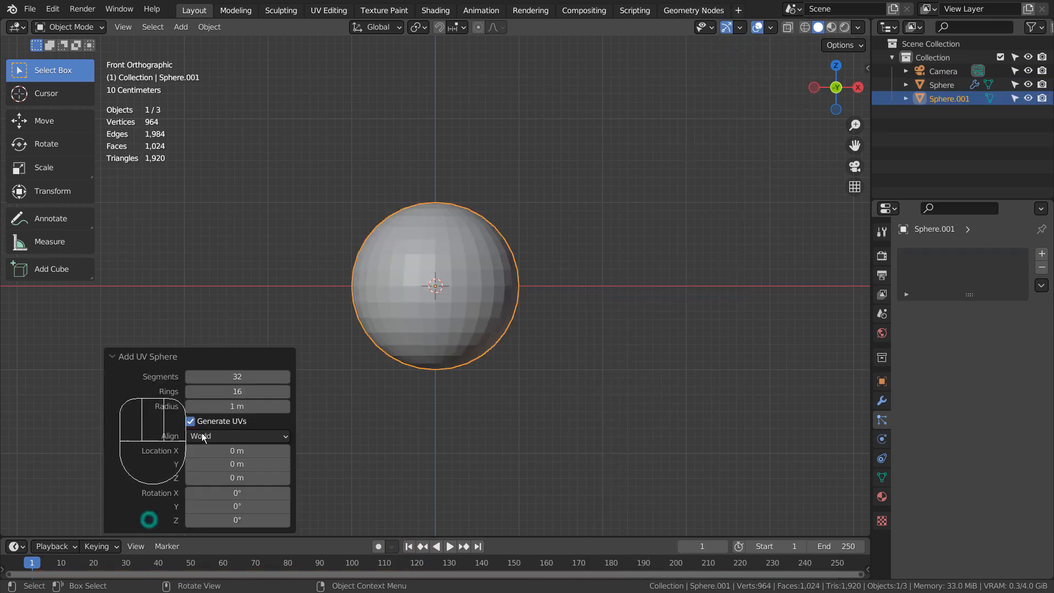
text(3)
key(Tab)
text(3)
key(Return)
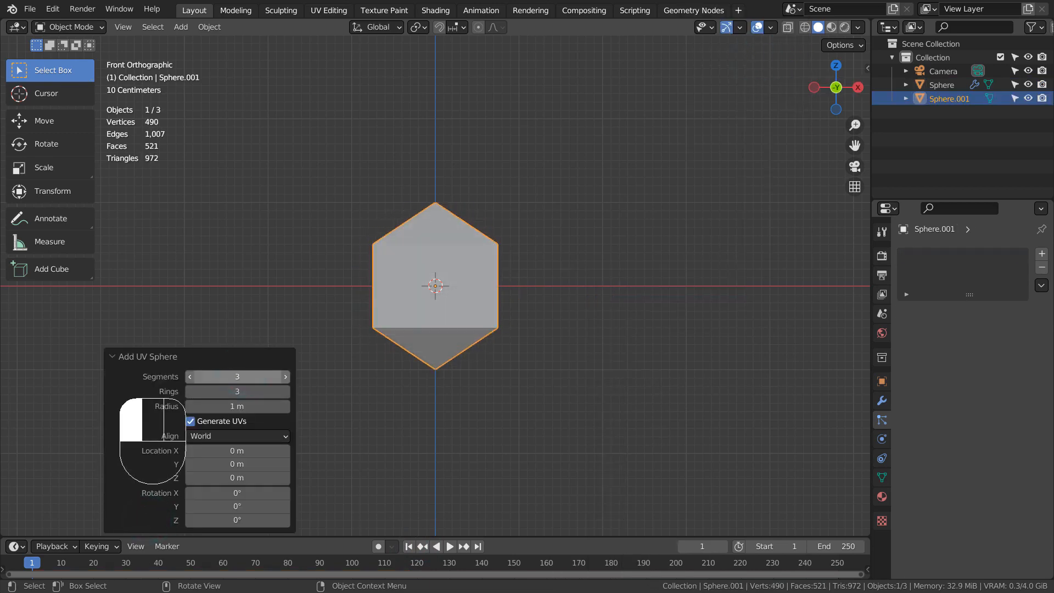
Scale the low-poly sphere down to about 0.071 so it fits inside the emitter sphere
key(Tab)
key(Tab)
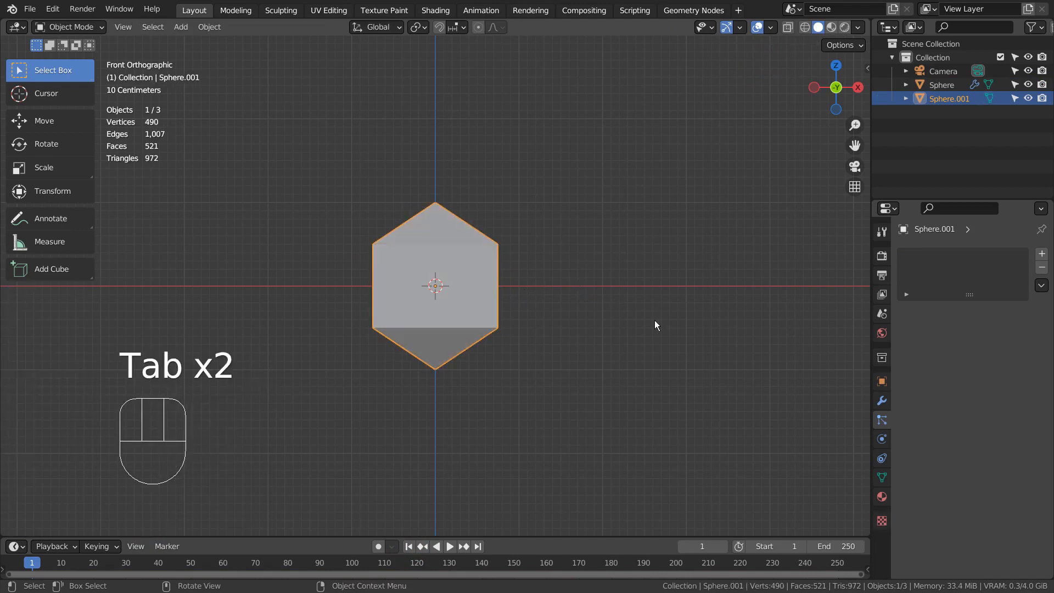
key(s)
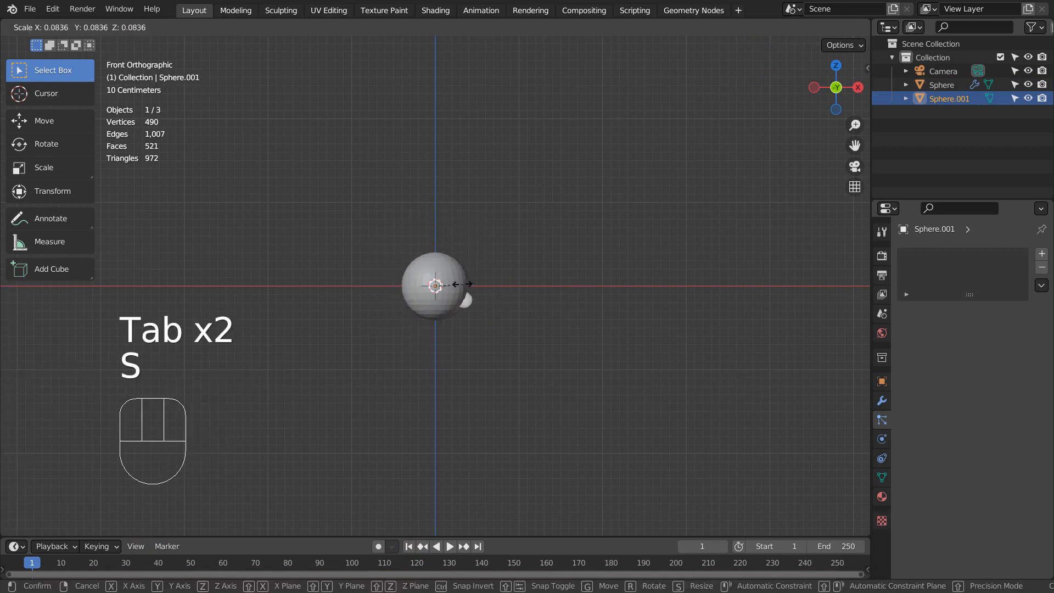
click(458, 284)
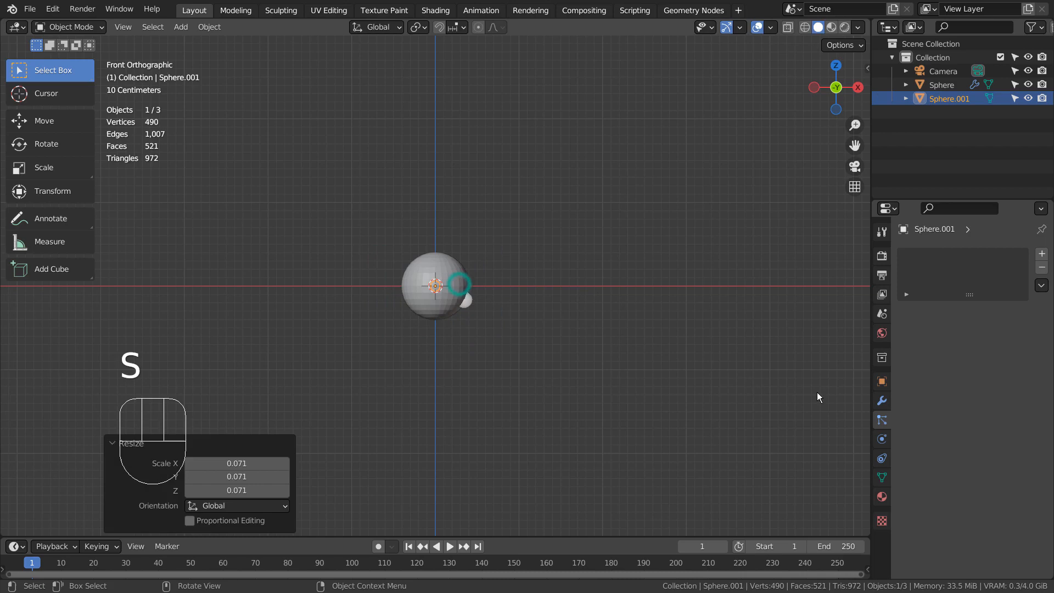
Give the low-poly sphere a new material with a blue Emission shader at strength 35
click(881, 496)
click(986, 309)
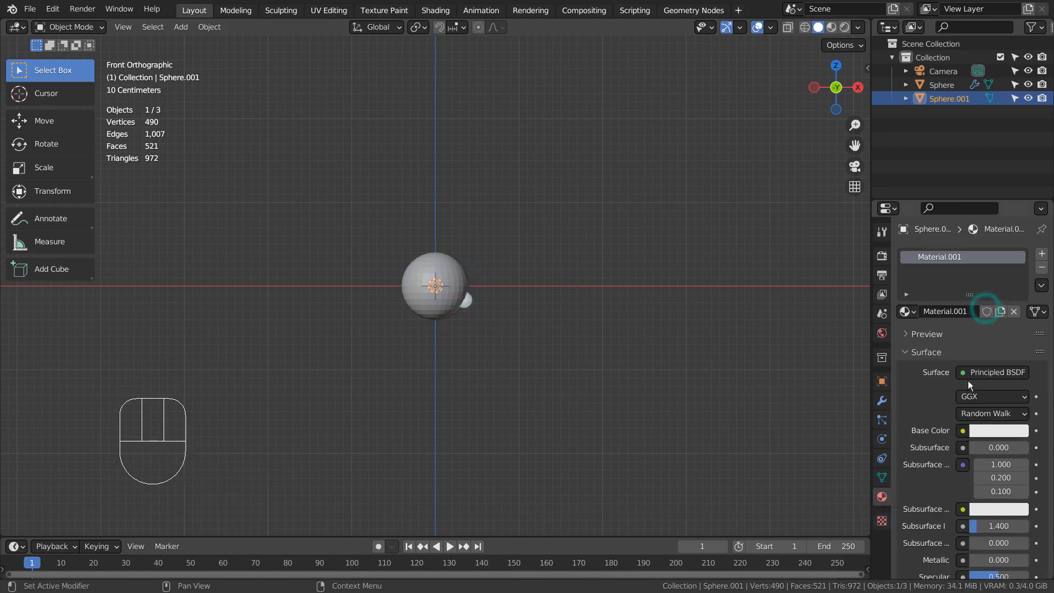
click(973, 373)
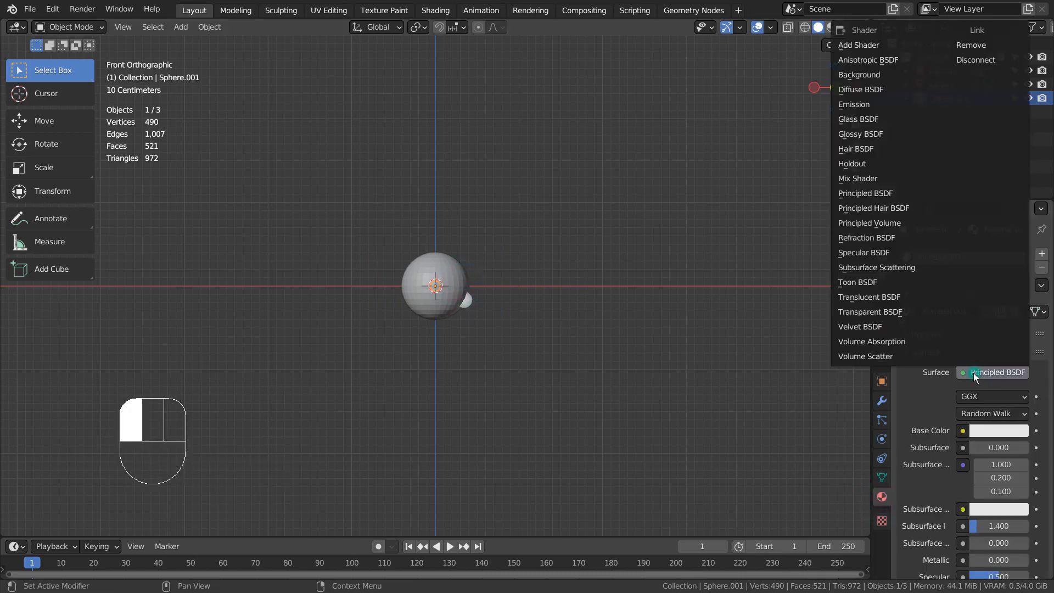
click(867, 105)
click(995, 396)
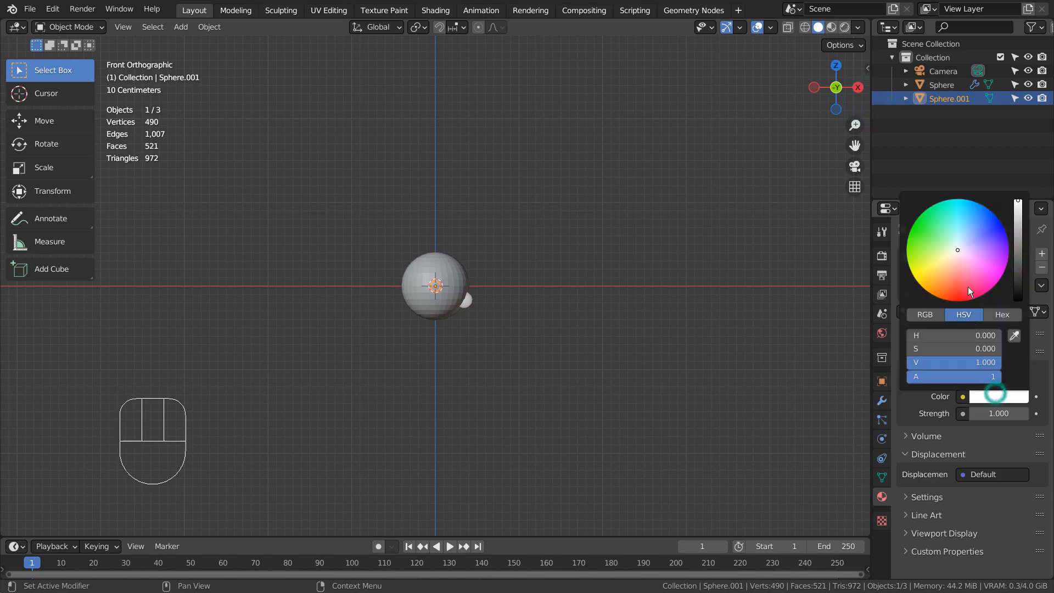
click(987, 212)
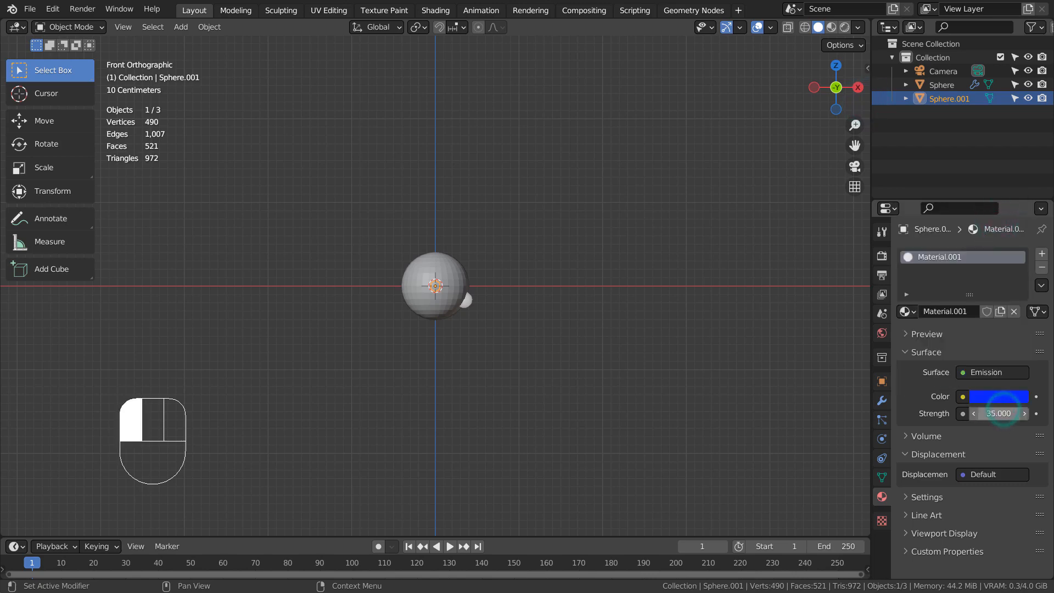
Switch the render engine to Eevee and enable Bloom
click(880, 257)
click(989, 253)
click(987, 269)
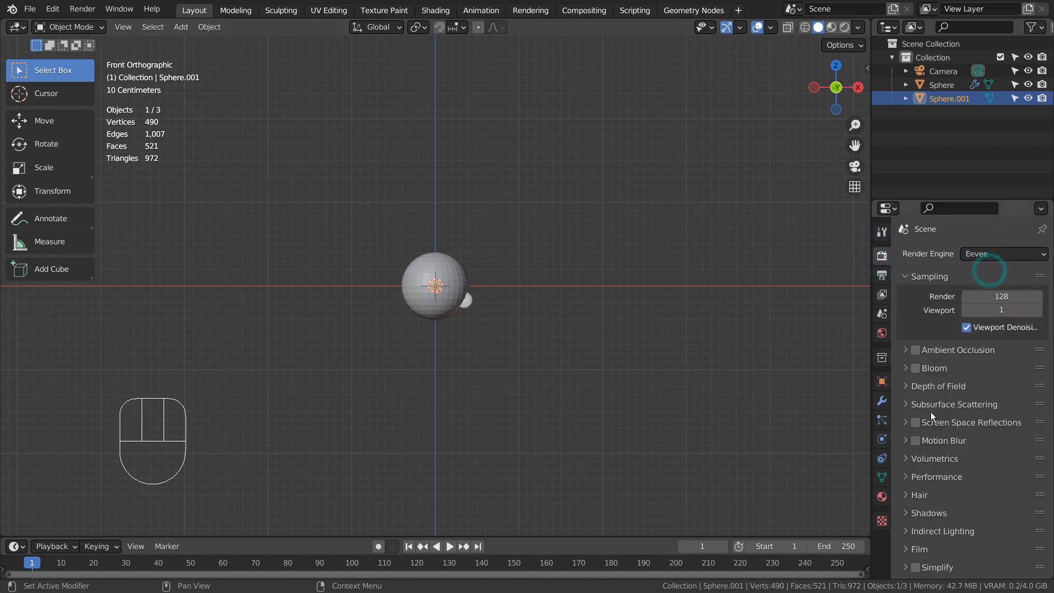
click(914, 367)
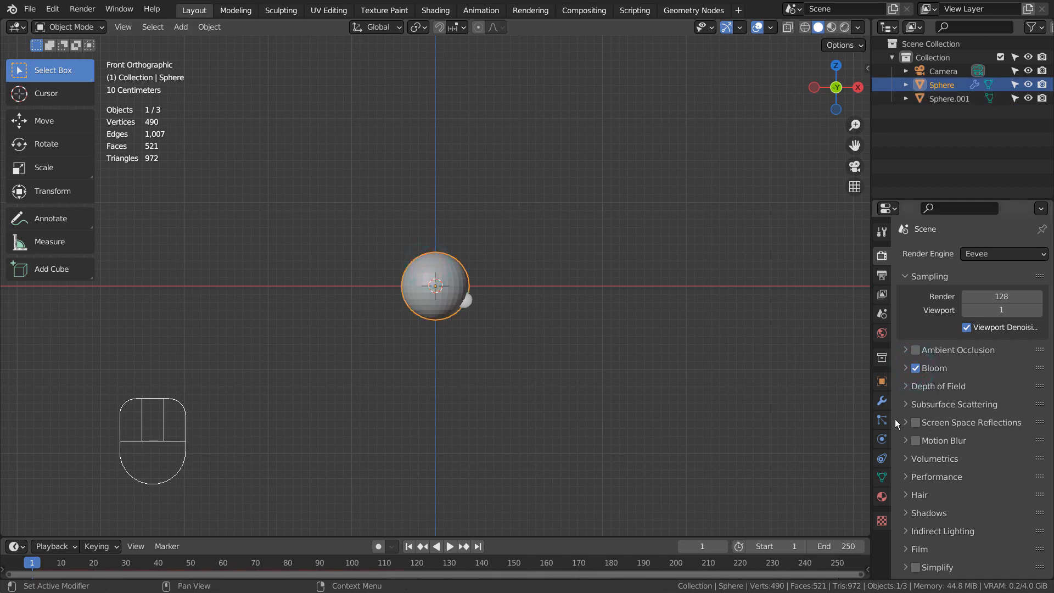
Set the emitter sphere's particle system to render its particles as Object
click(879, 420)
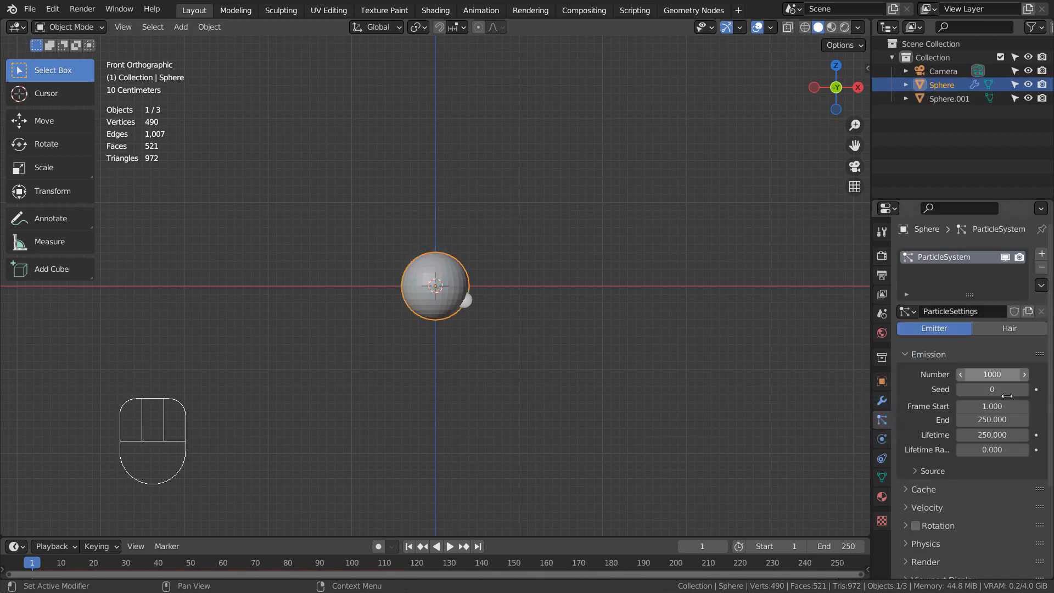
scroll(979, 476, down, 4)
click(908, 474)
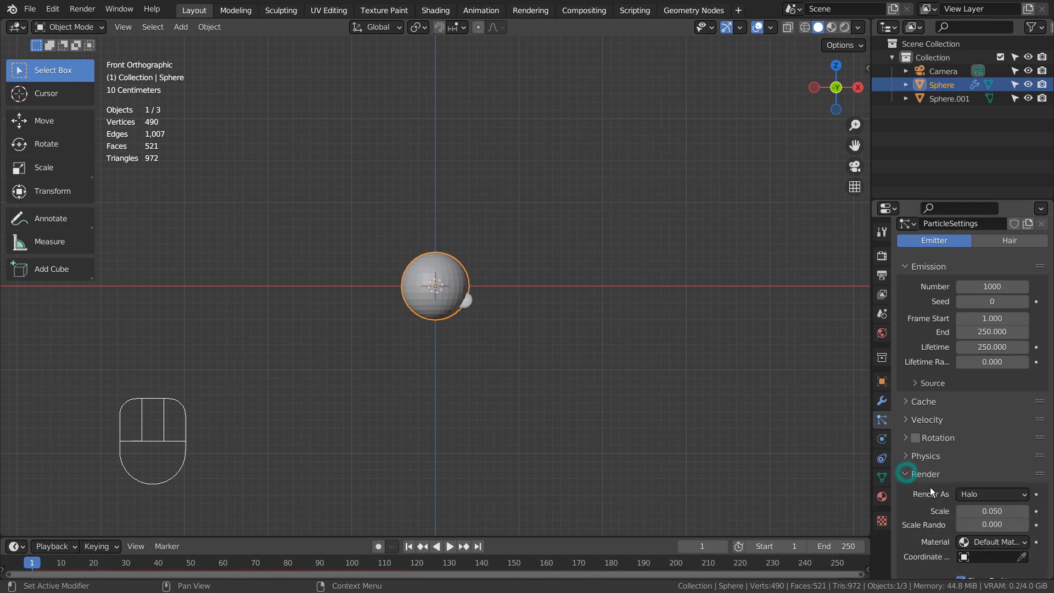
drag(976, 495, 953, 420)
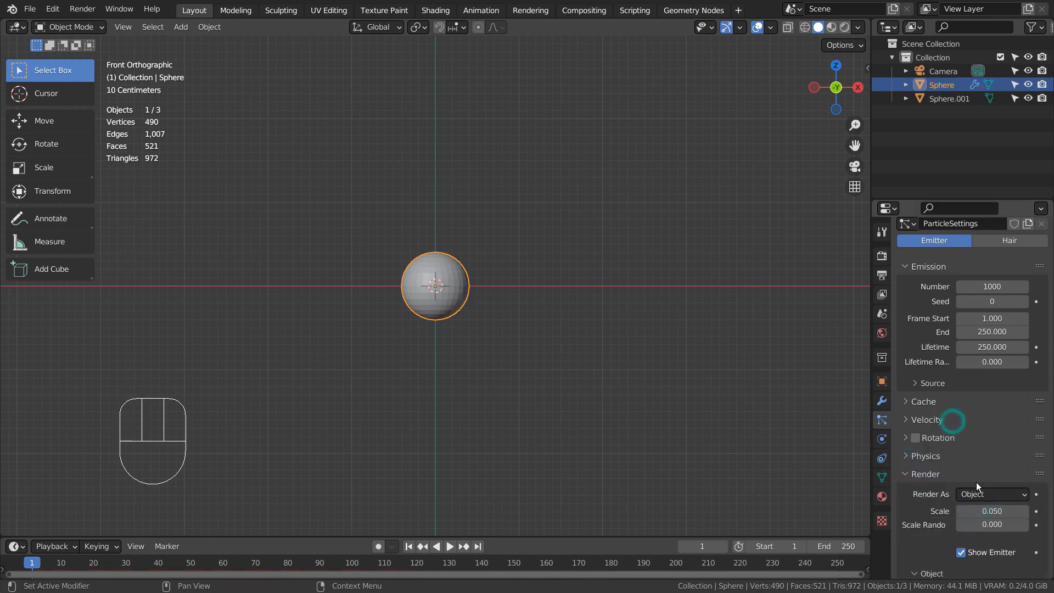
Assign Sphere.001 as the instance object for the emitter's particles
scroll(983, 511, down, 5)
click(968, 485)
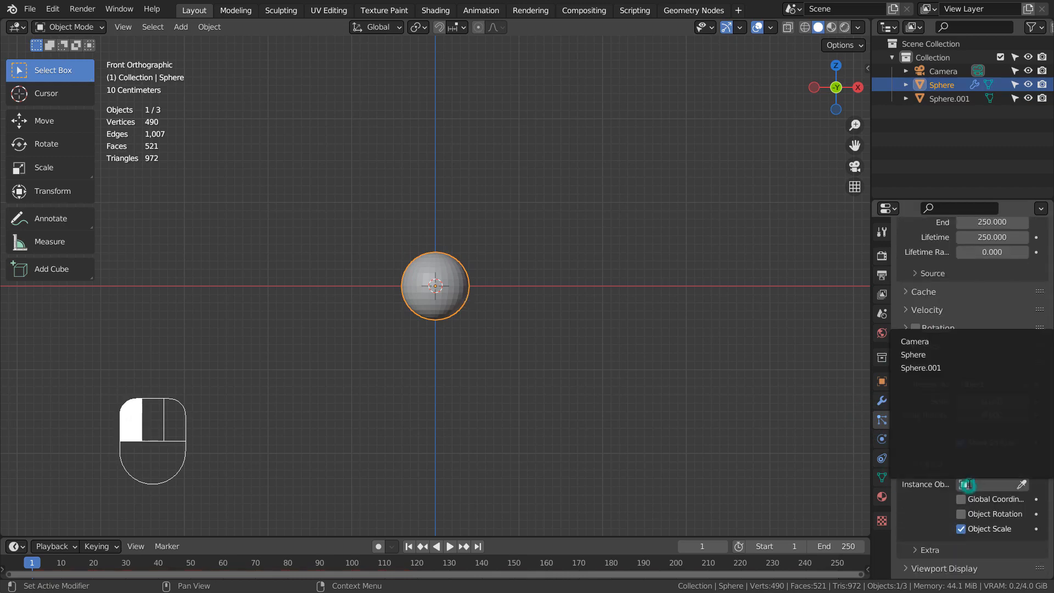
click(938, 368)
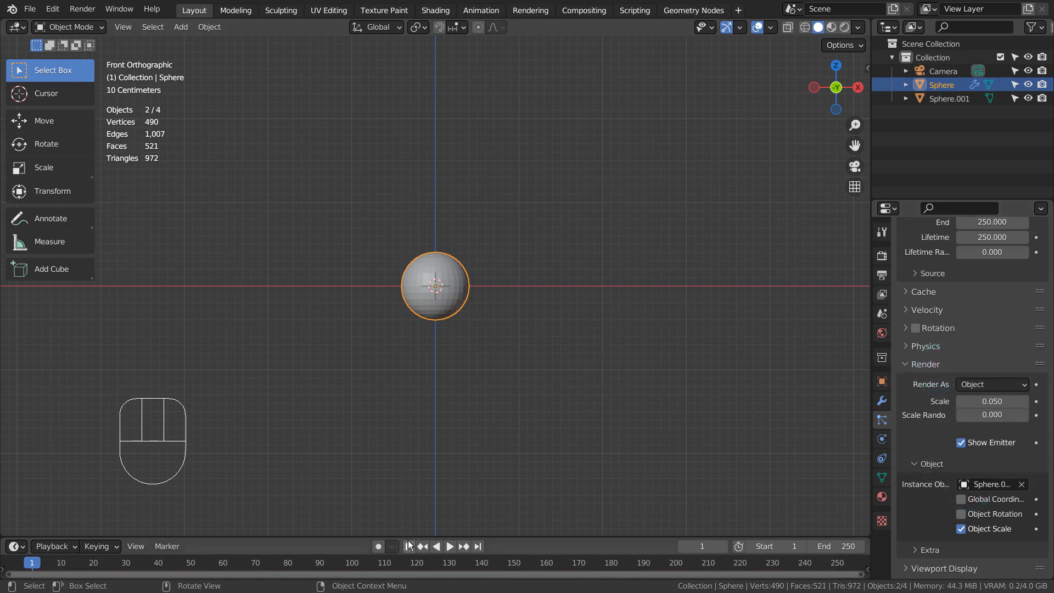
Play the animation in rendered viewport shading and set the particle render scale to 1
click(846, 28)
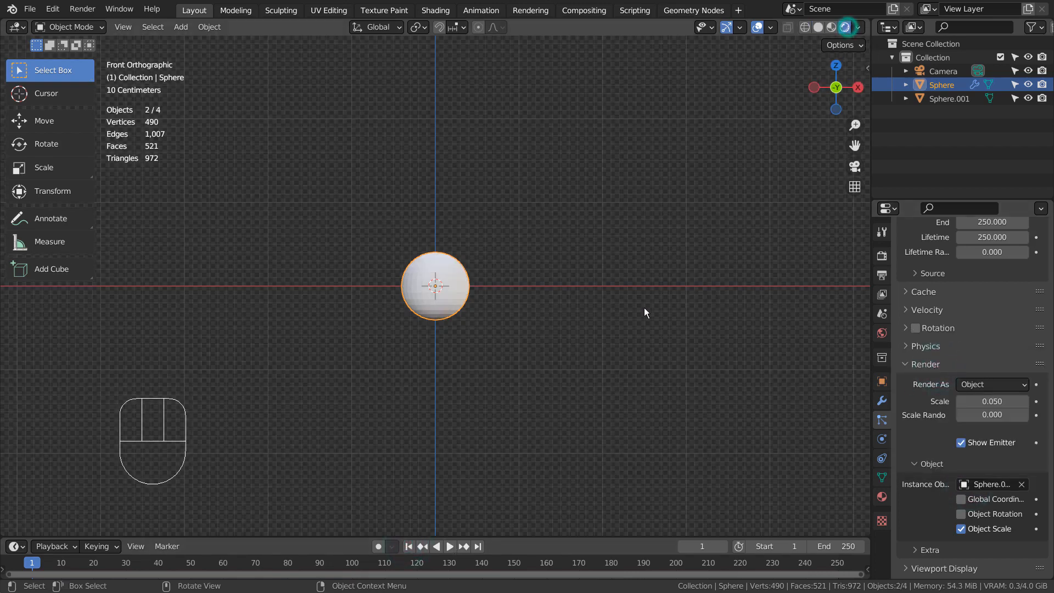
click(452, 546)
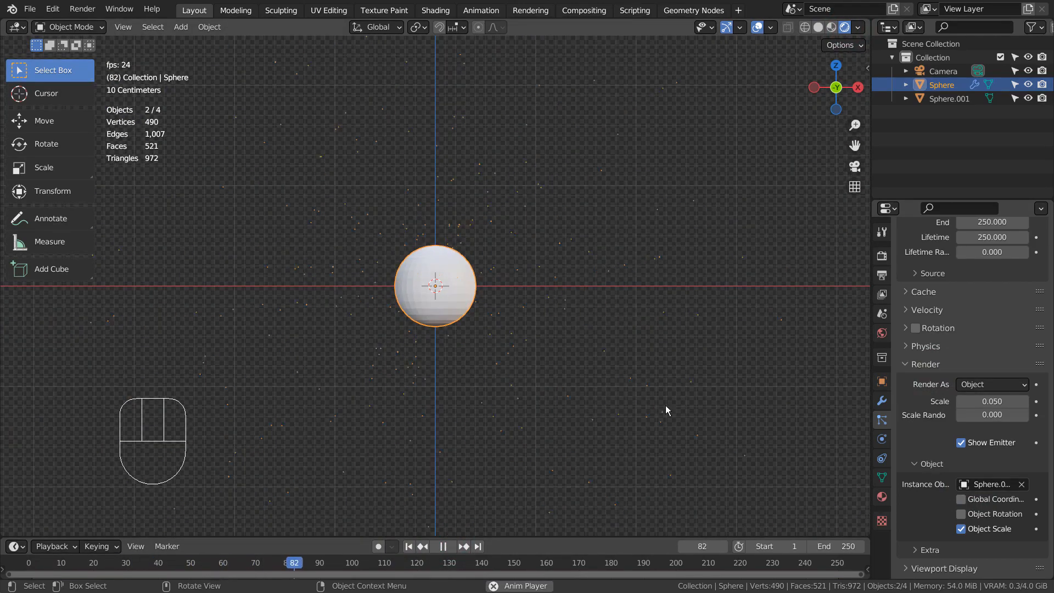
key(Return)
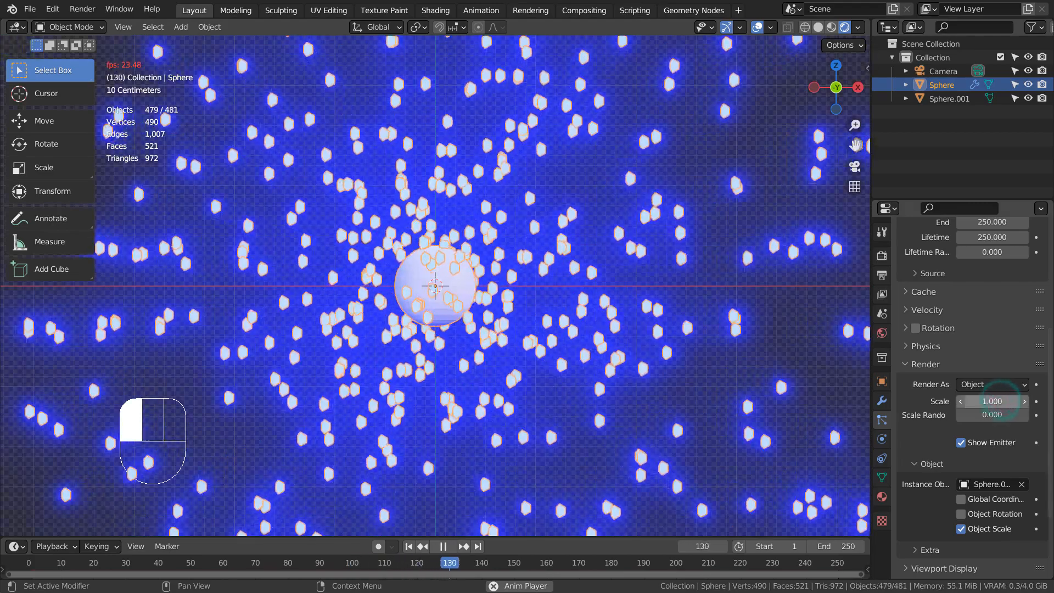
click(656, 310)
click(464, 479)
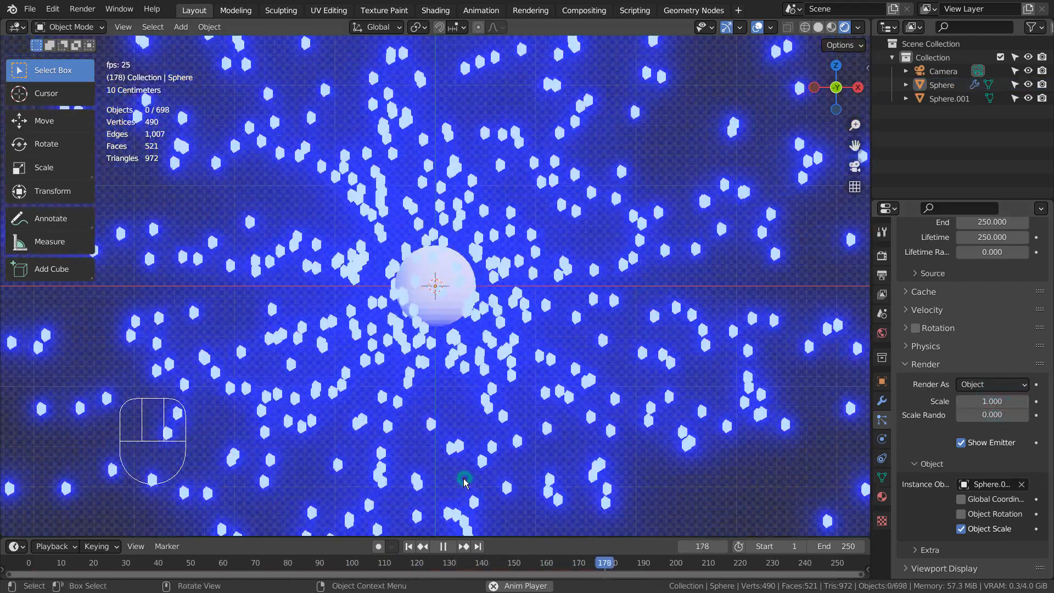
Stop and rewind the playback to frame 1, and set the particle render scale to 0.5
click(446, 546)
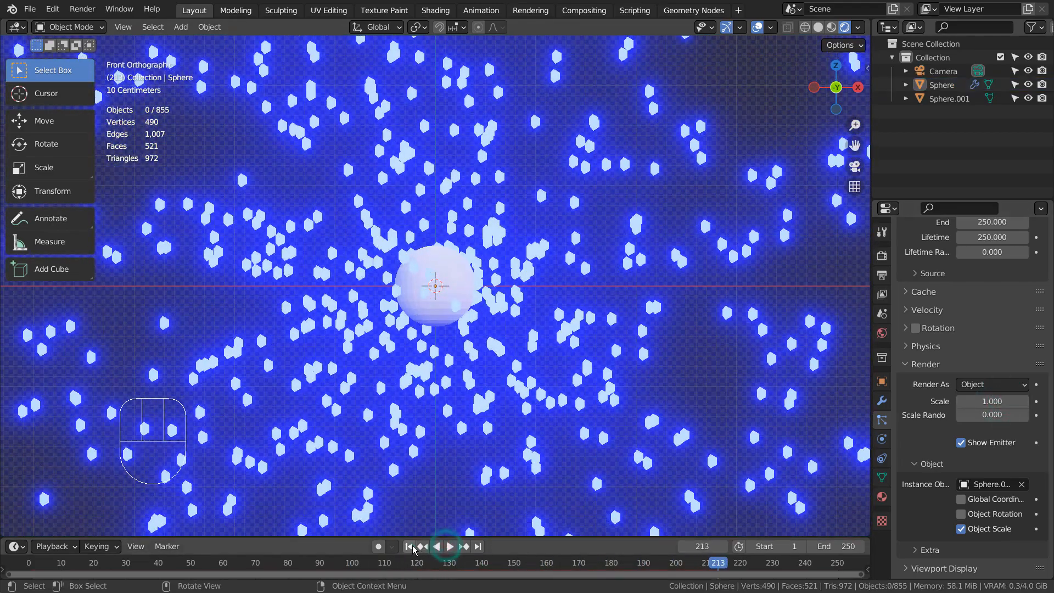
click(410, 547)
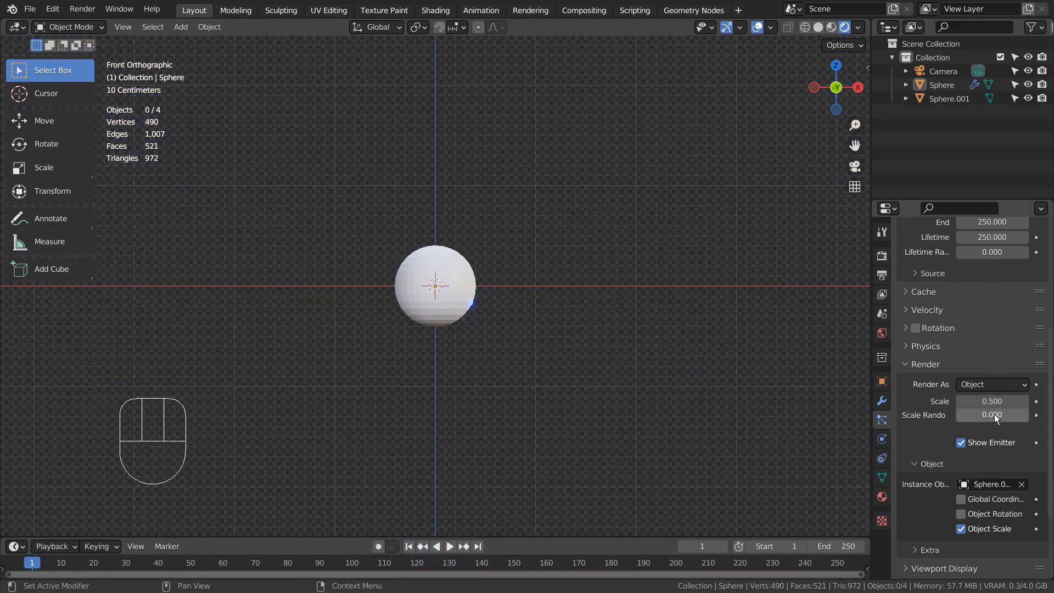
scroll(994, 413, up, 5)
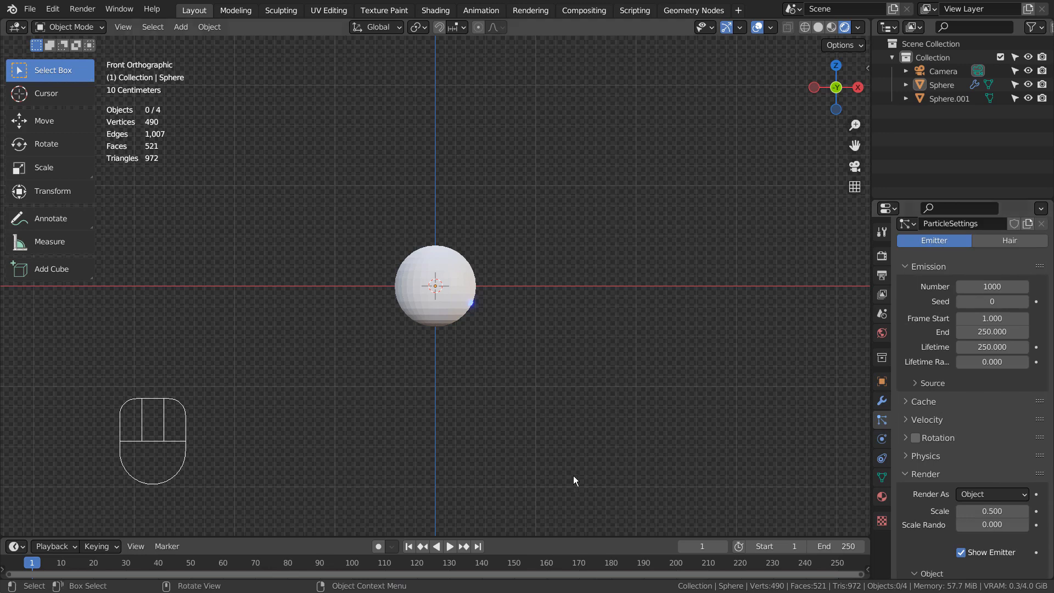
Set the emission strength of Sphere.001's blue material to 155 and play the animation
click(881, 498)
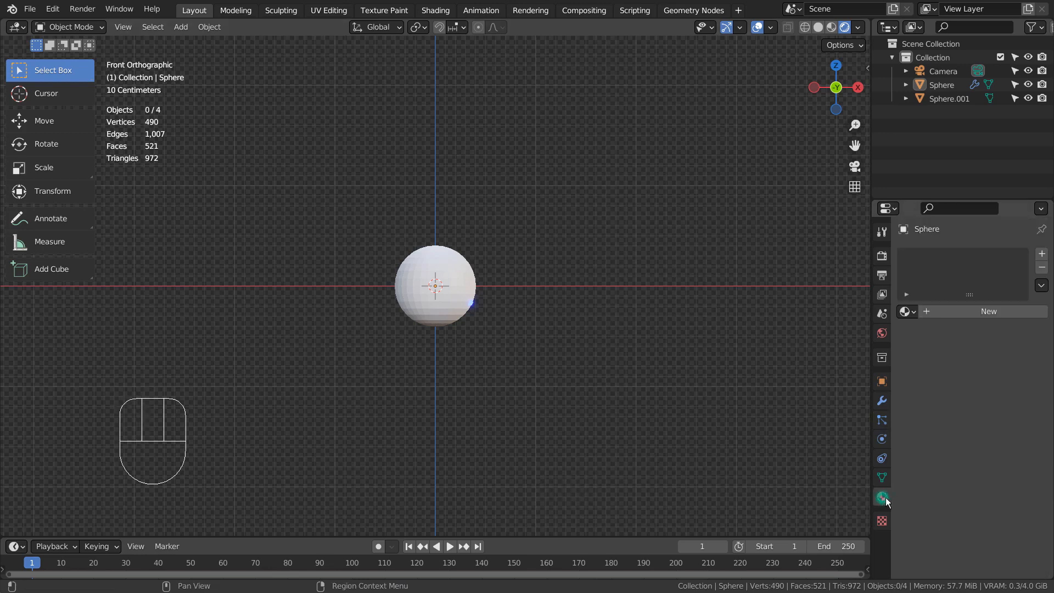
click(960, 99)
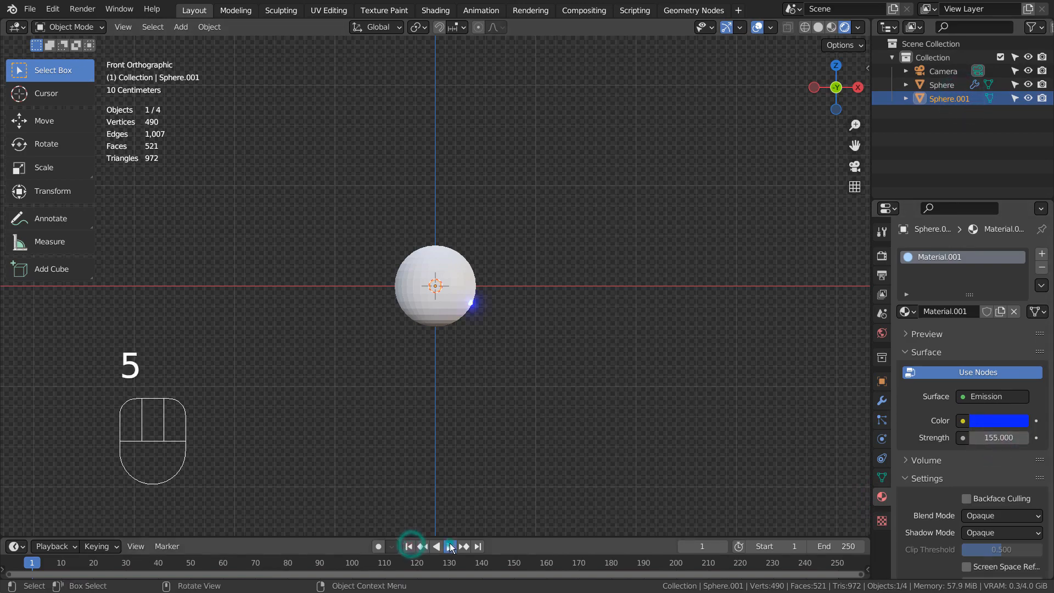
click(450, 546)
click(723, 378)
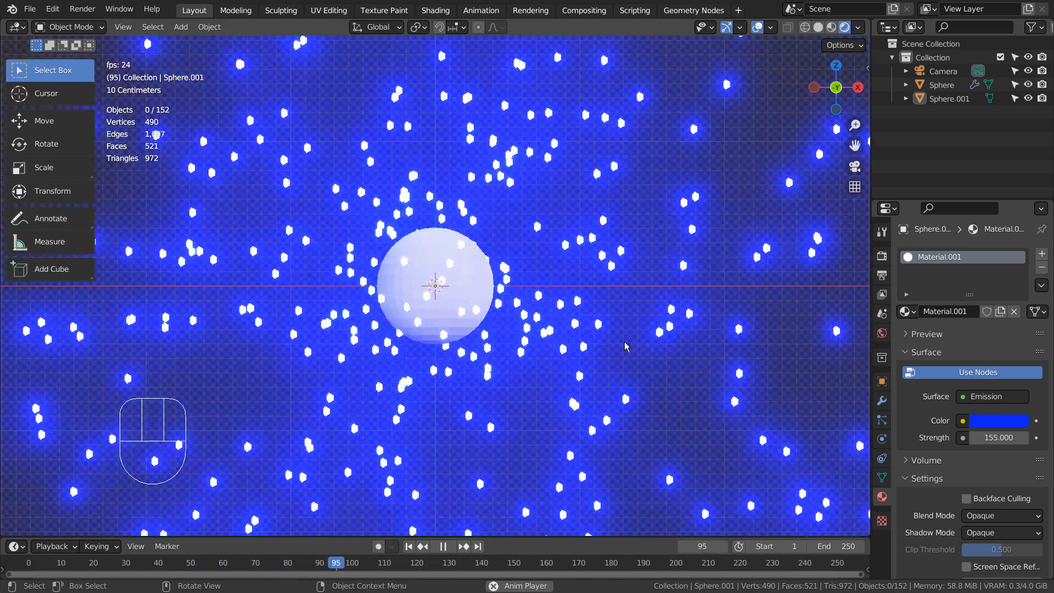
Scale the emitter sphere down twice during playback, the second time by a factor of about 0.189
click(434, 290)
key(s)
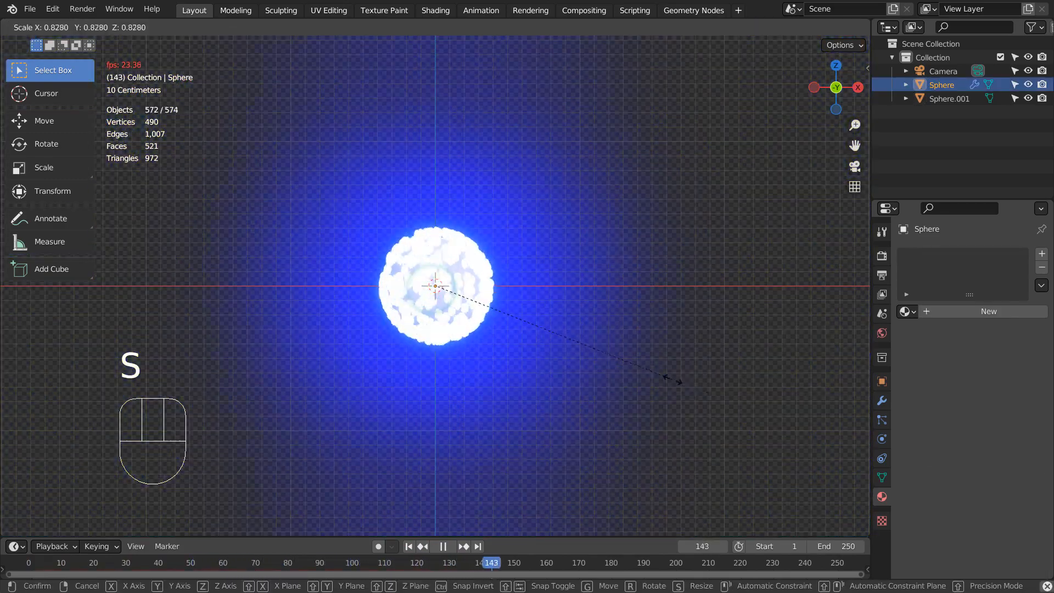
click(519, 330)
click(613, 371)
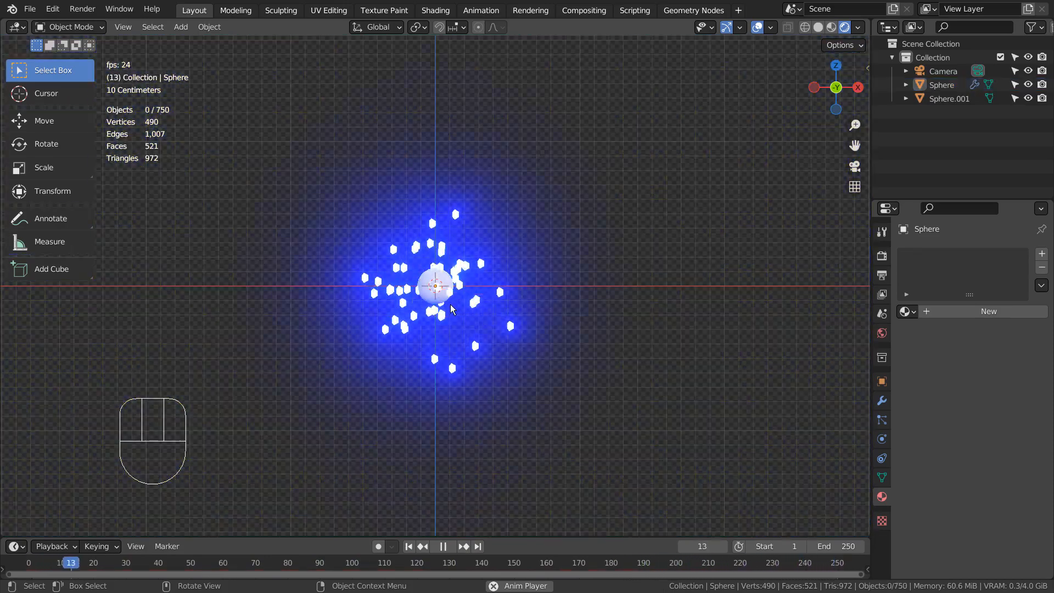
click(447, 294)
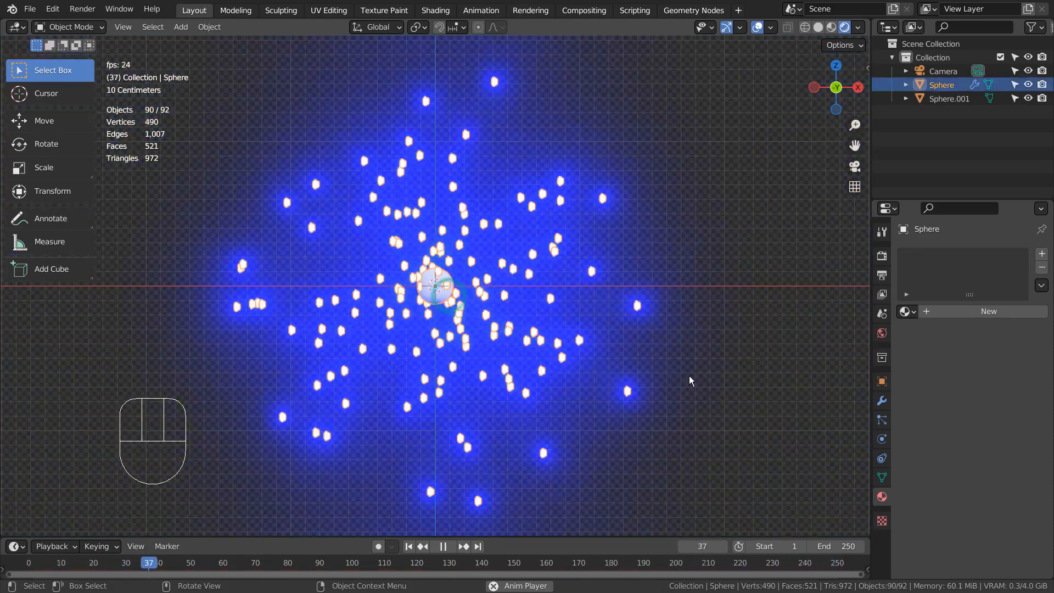
key(s)
click(483, 306)
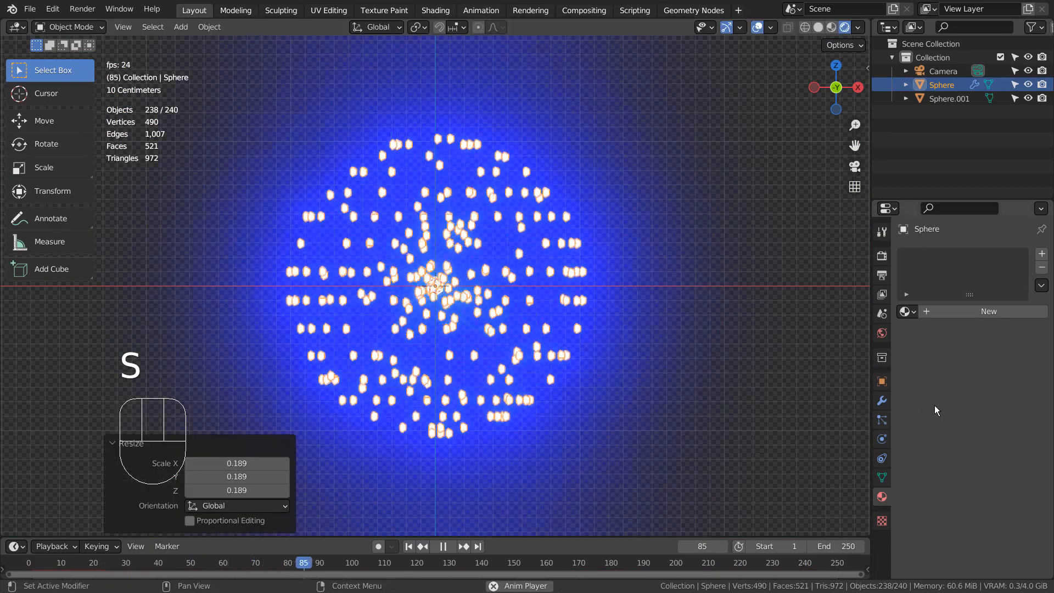
Give the emitter sphere a new material with a black base color and replay the animation from the start
click(982, 312)
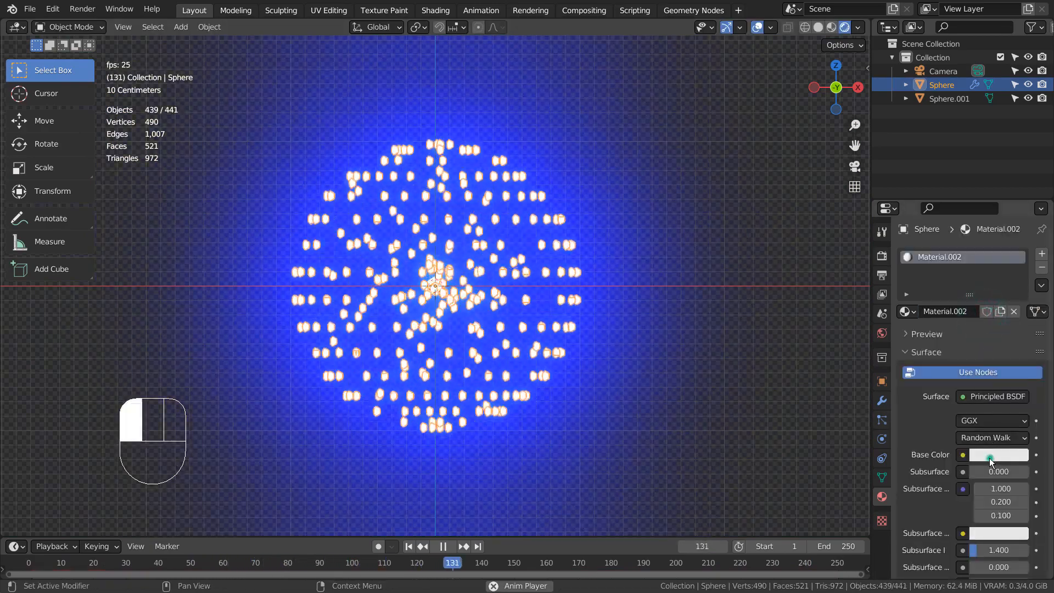
click(989, 458)
drag(1016, 327, 1016, 359)
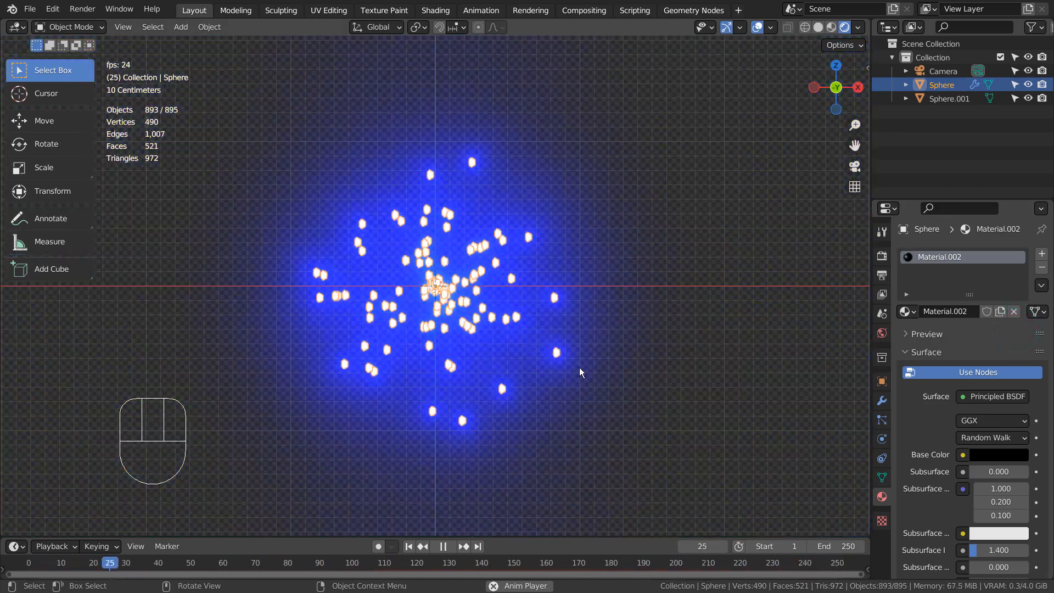
click(642, 318)
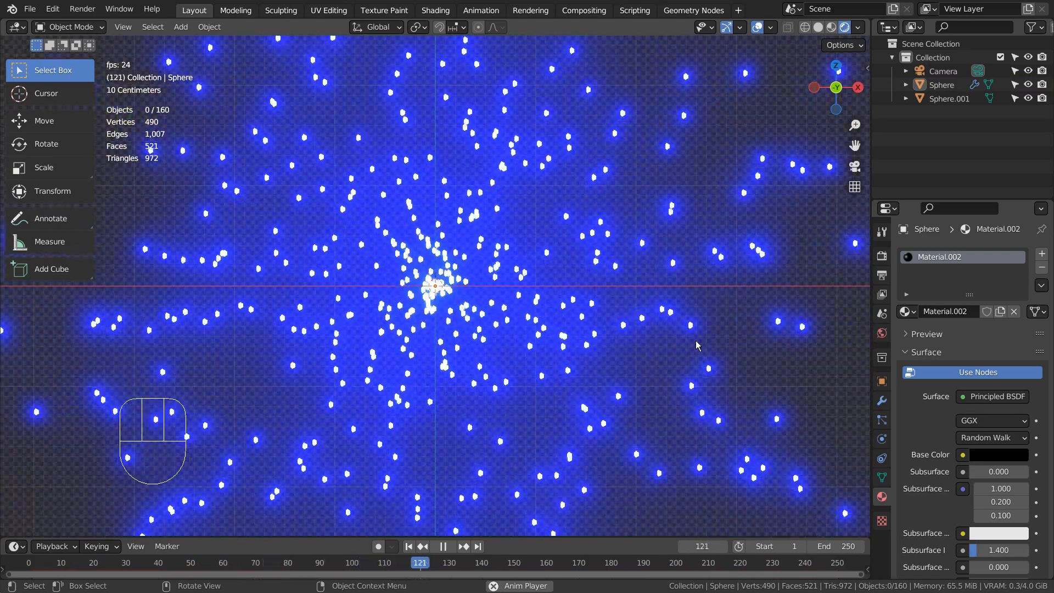
click(437, 546)
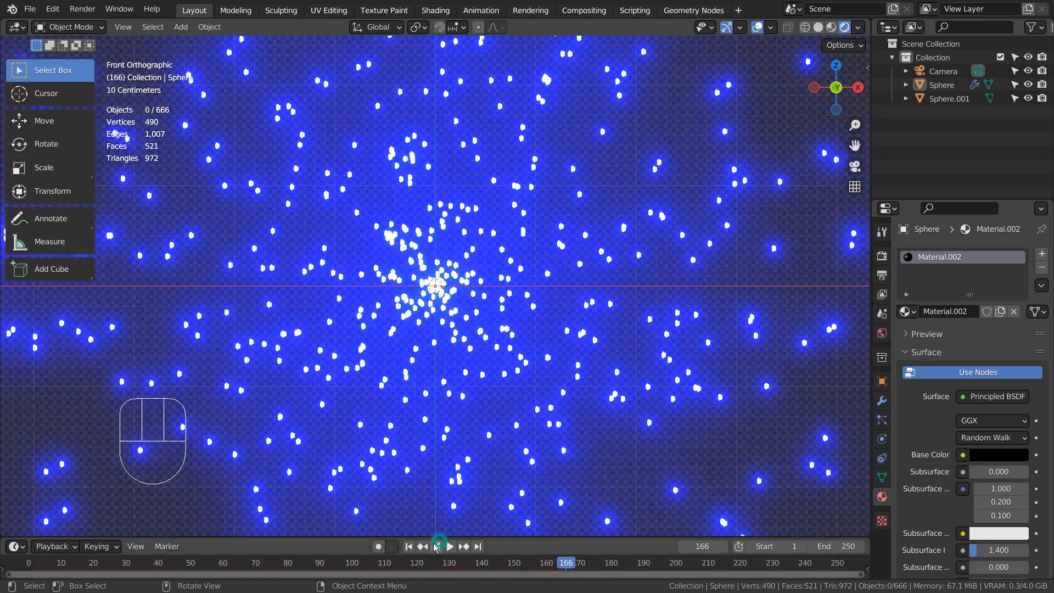
click(408, 547)
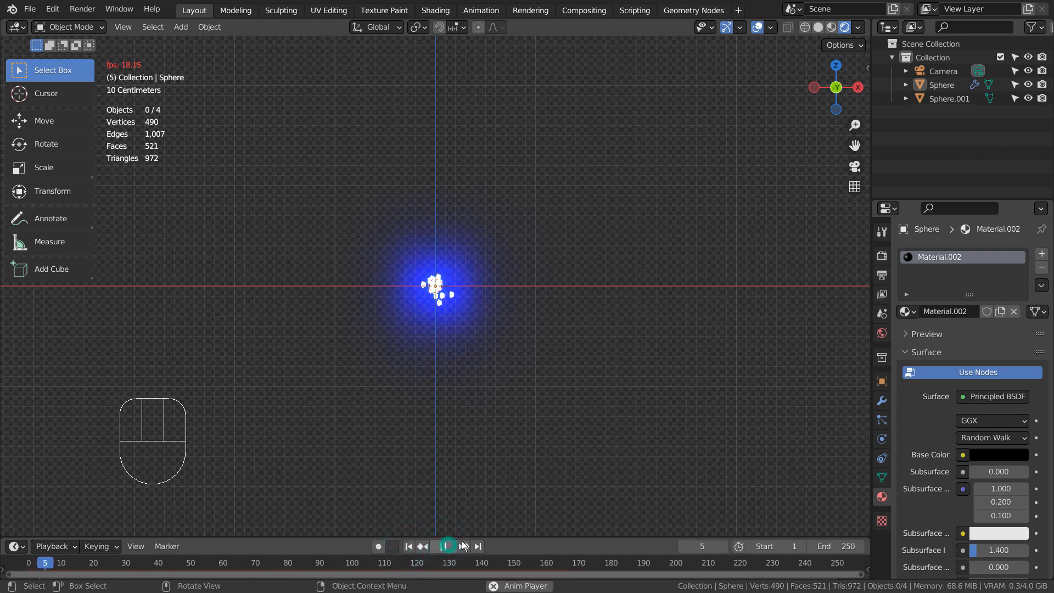
Try a Brownian force of 14.04 in the emitter's particle physics and replay the animation from the start
click(882, 420)
scroll(923, 424, down, 5)
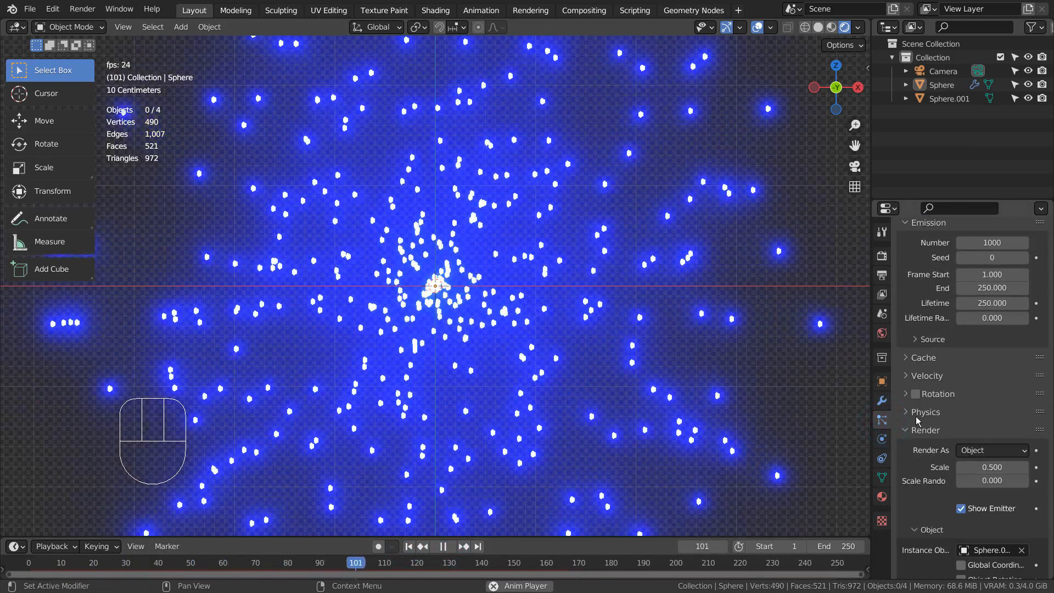
click(925, 413)
scroll(933, 423, down, 5)
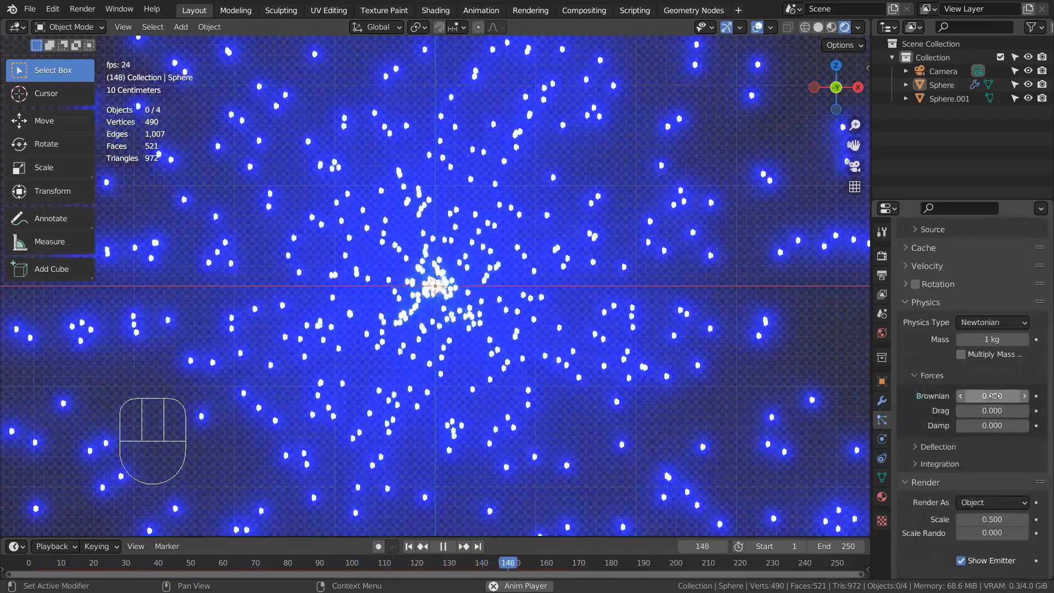
drag(988, 396, 1027, 395)
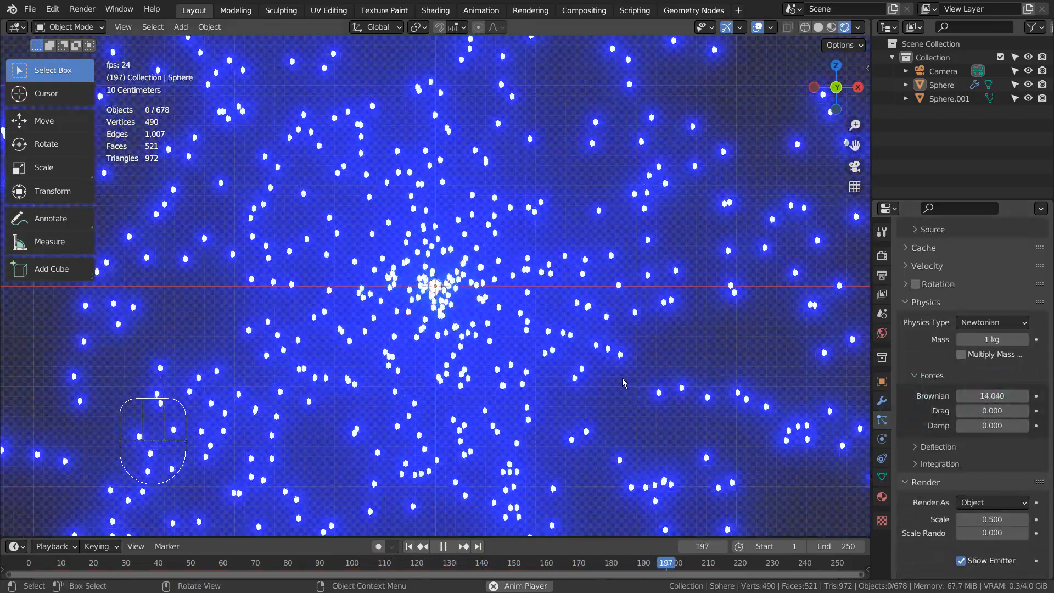
click(444, 547)
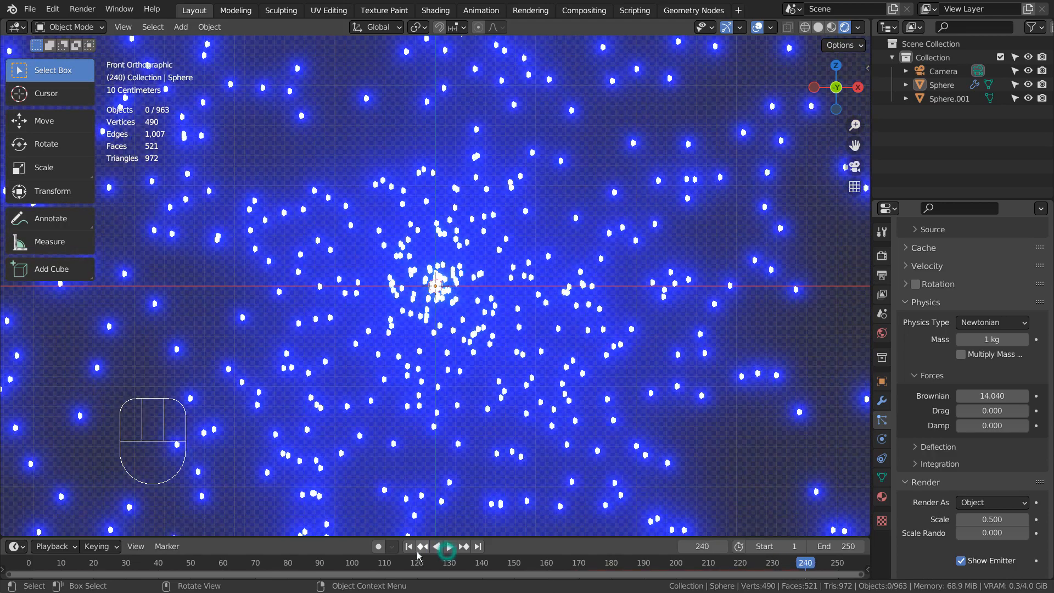
click(413, 551)
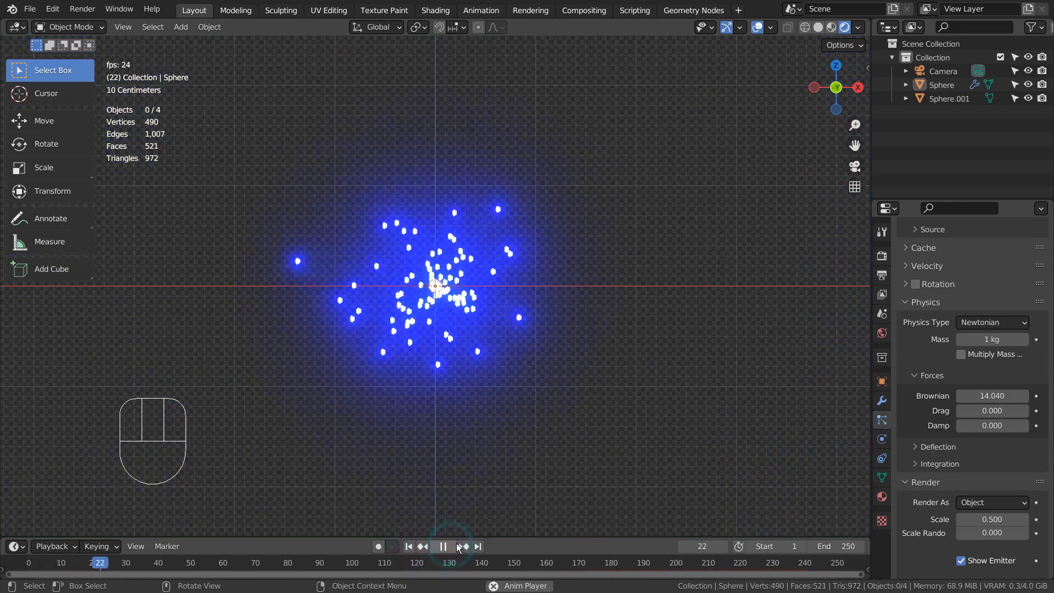
Set the particles' Brownian force to 5 and the integration timestep to 0.01
drag(1005, 395, 949, 395)
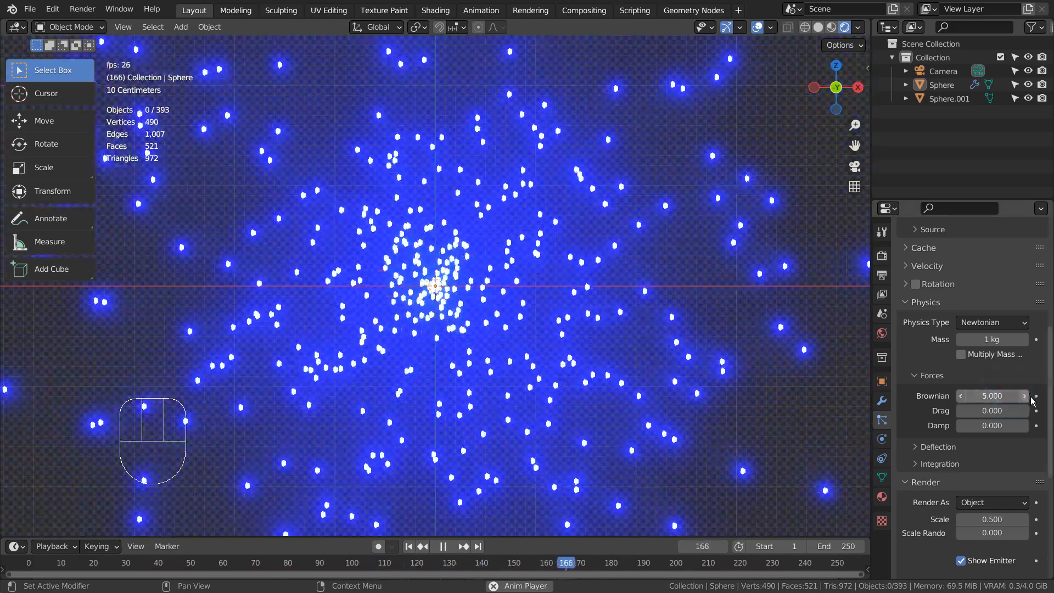
click(925, 446)
click(925, 446)
click(917, 463)
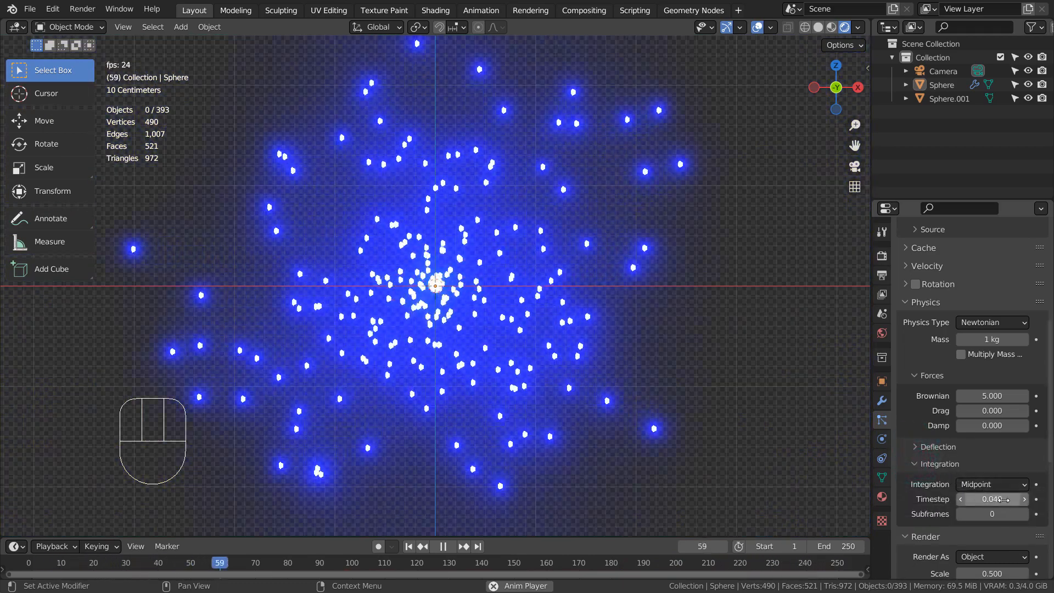
drag(1007, 500, 983, 500)
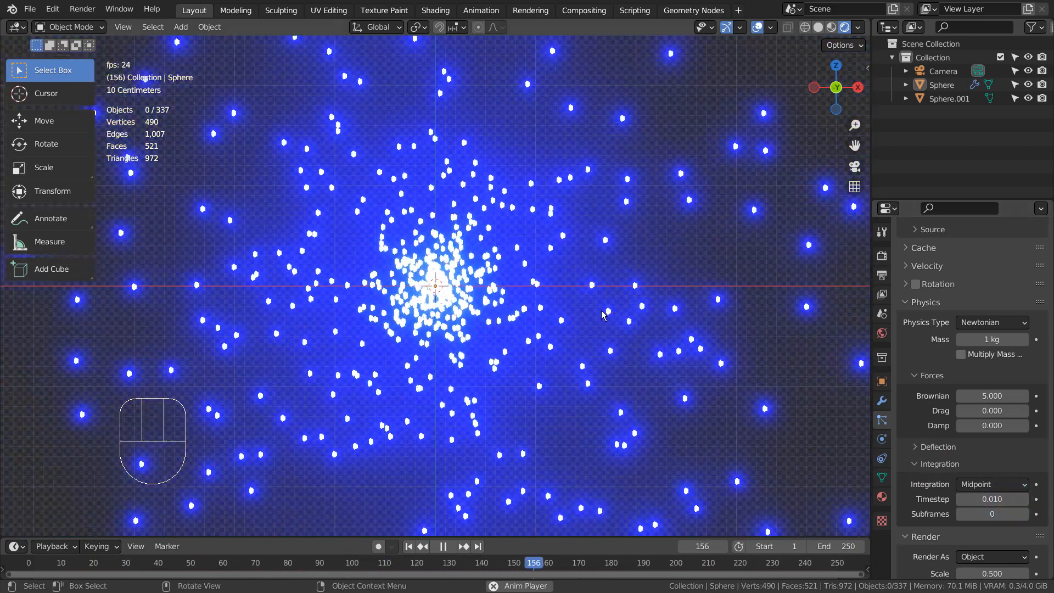
Compare integration timesteps of 0.05 and 0.01 during playback, settling on 0.05
click(1002, 499)
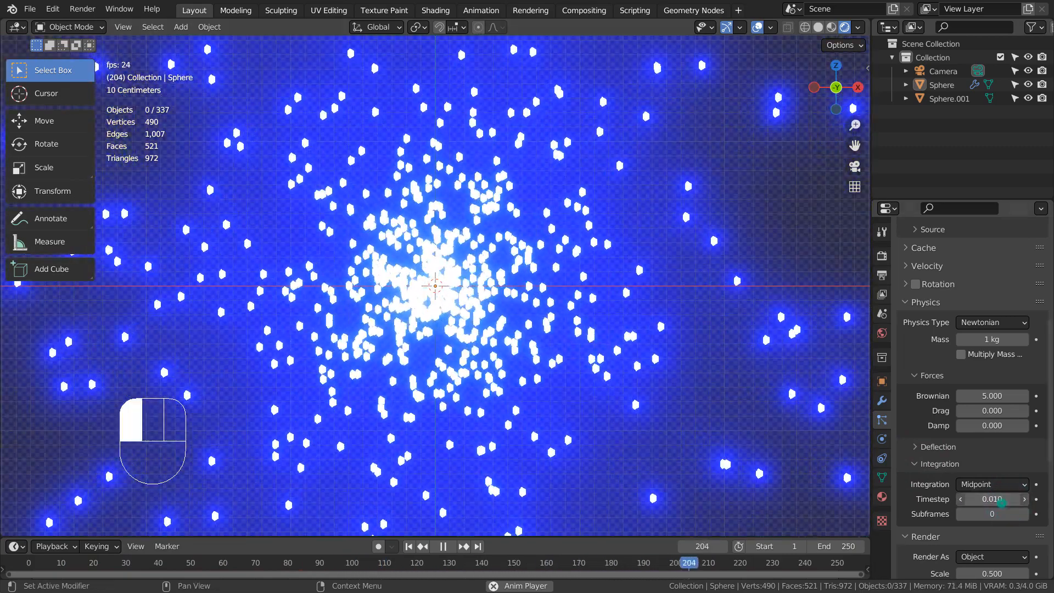
text(.05)
key(Return)
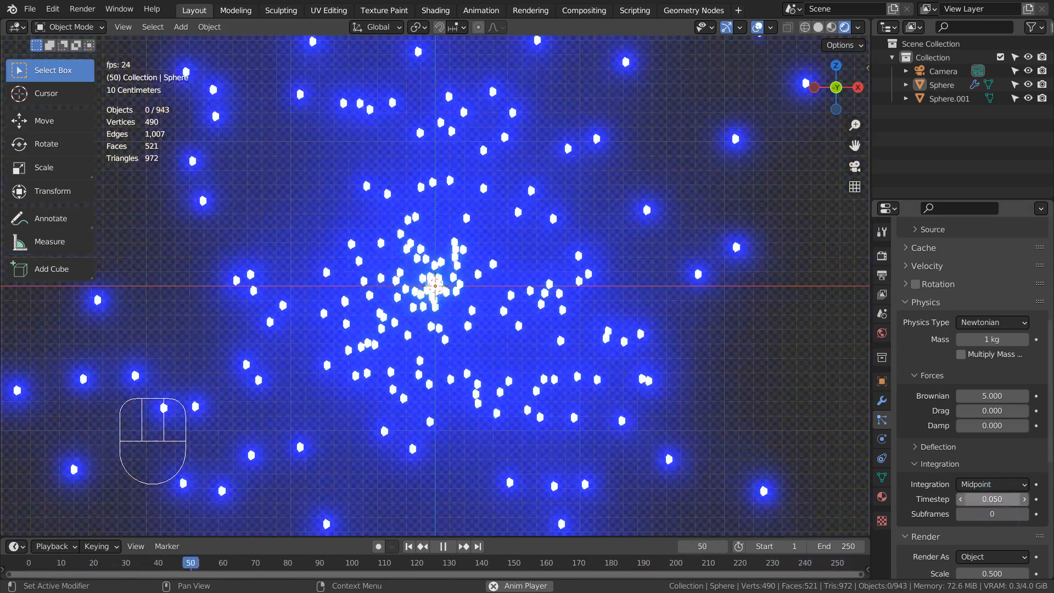
click(1000, 499)
text(.01)
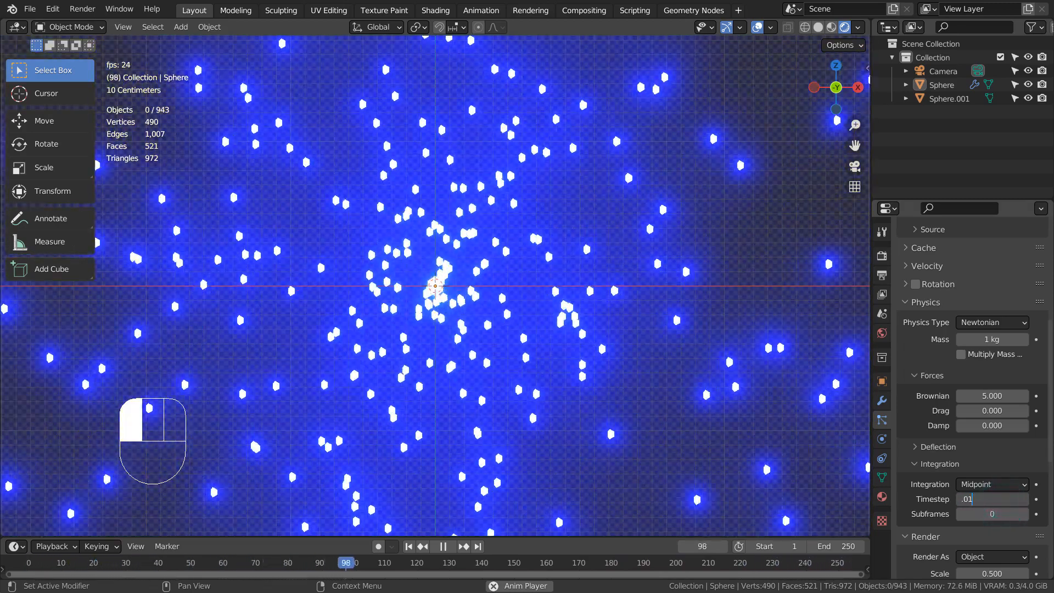
key(Return)
click(1000, 500)
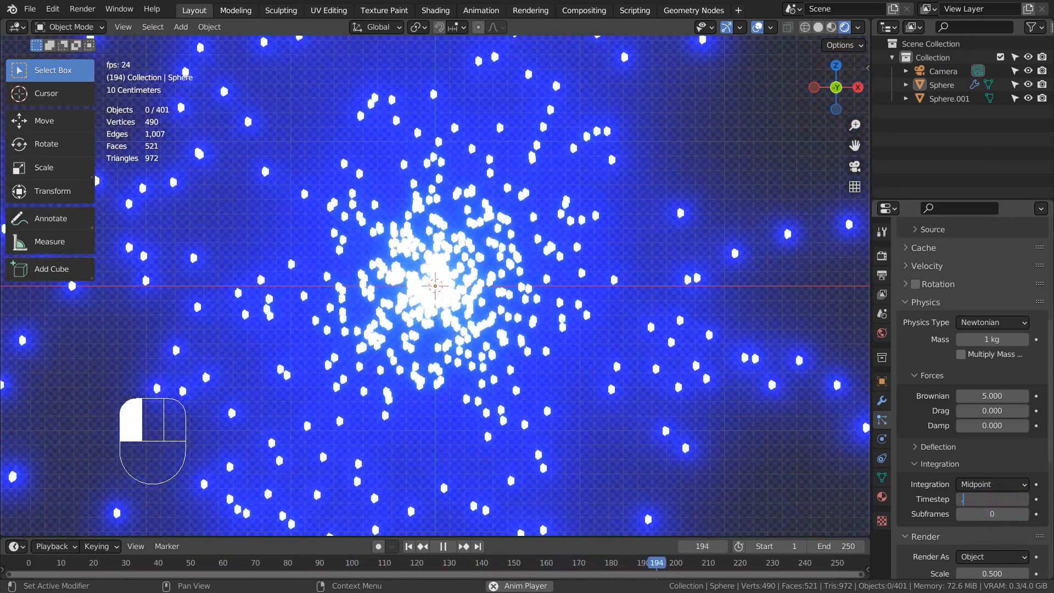
key(Return)
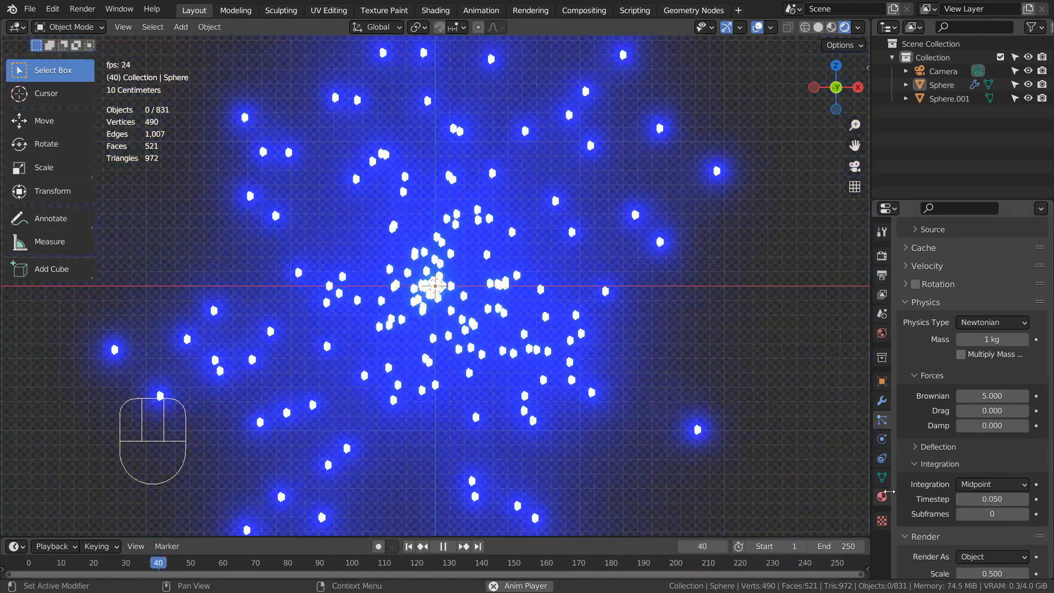
Set the emission strength of the blue particle sphere's material to 55
click(882, 496)
click(941, 100)
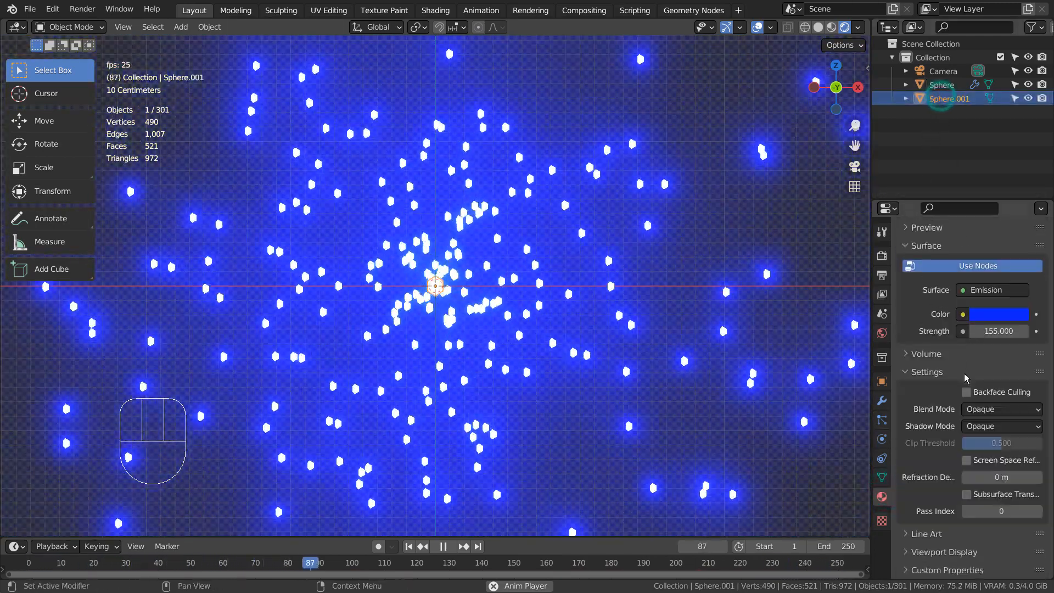
click(1001, 335)
text(55)
key(Return)
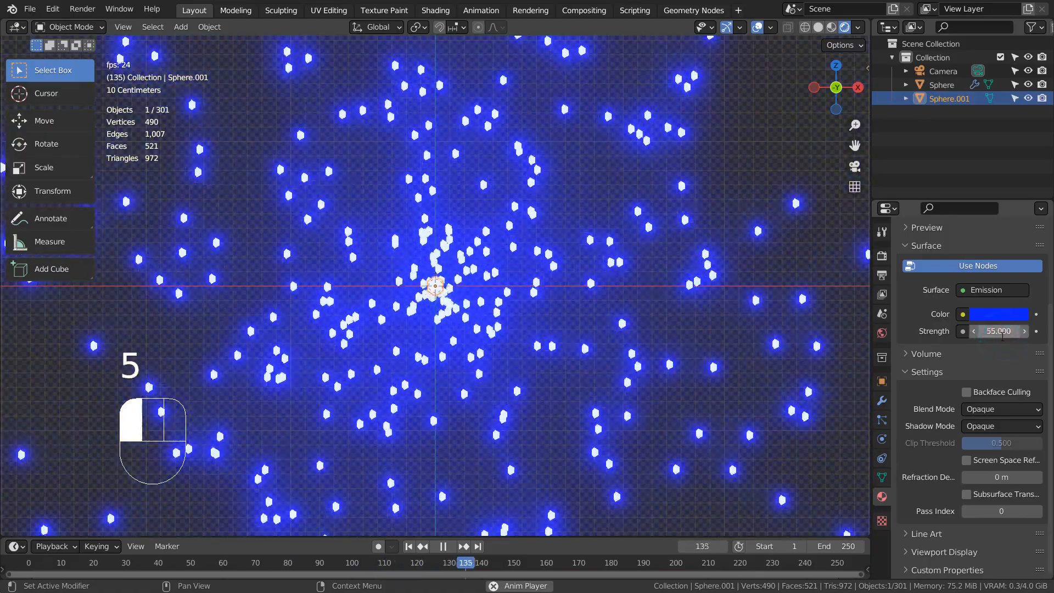
click(652, 240)
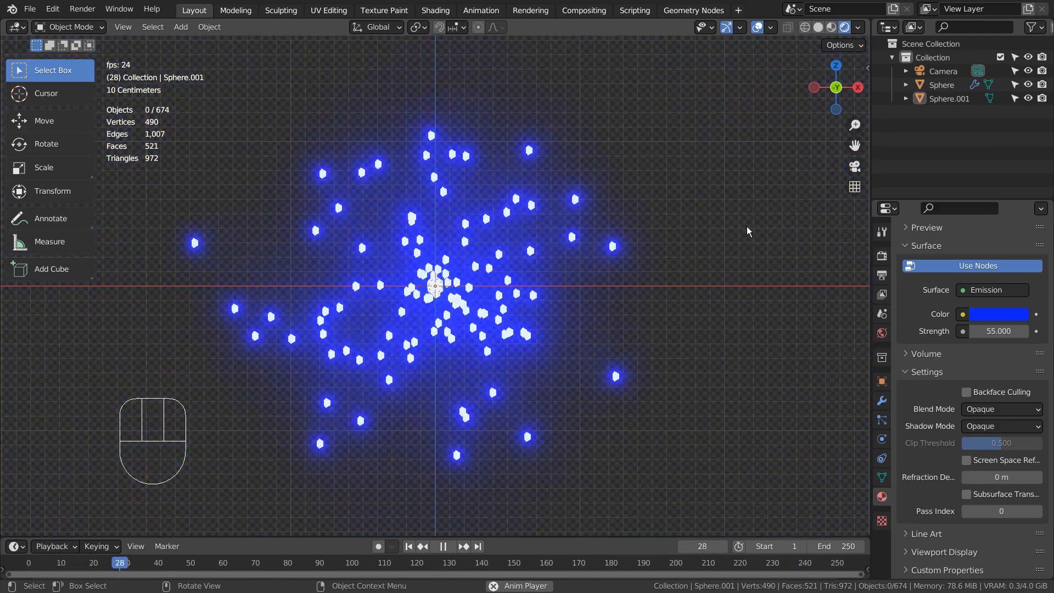
key(shift+a)
mouse_move(669, 202)
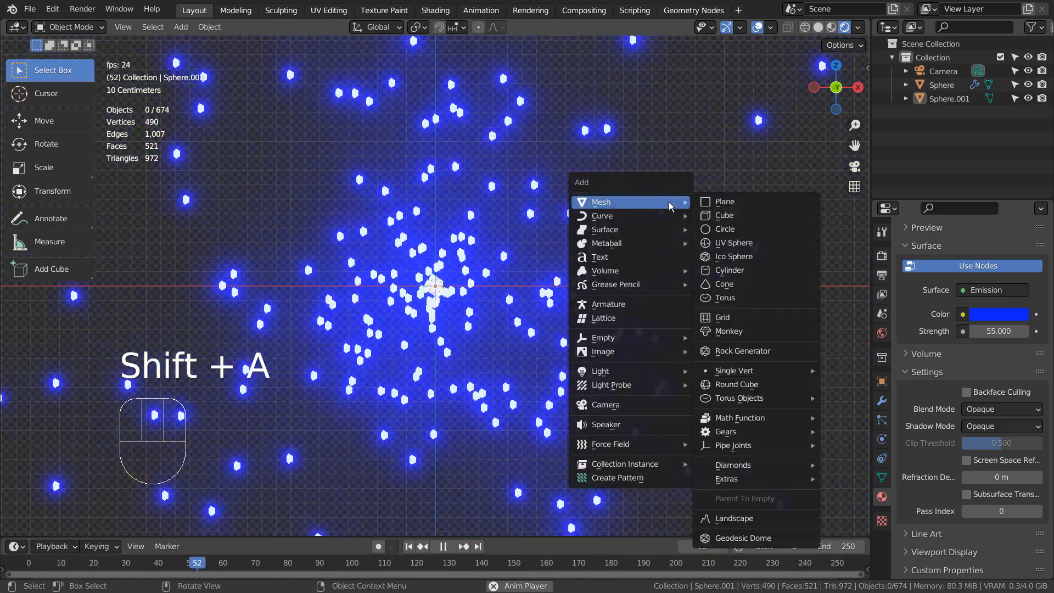
click(734, 243)
key(s)
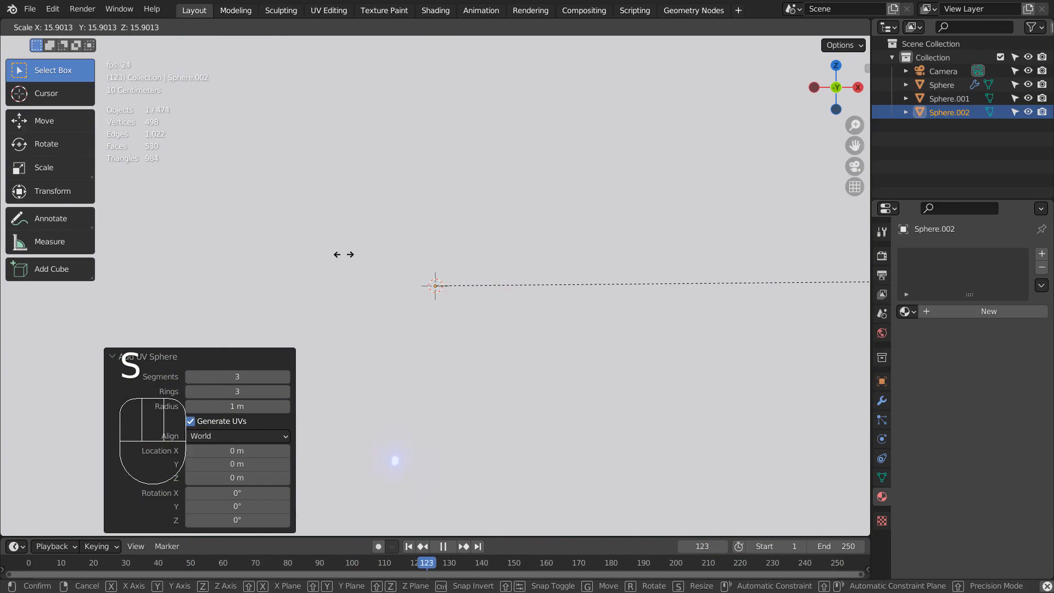
right_click(352, 245)
key(ctrl+z)
key(x)
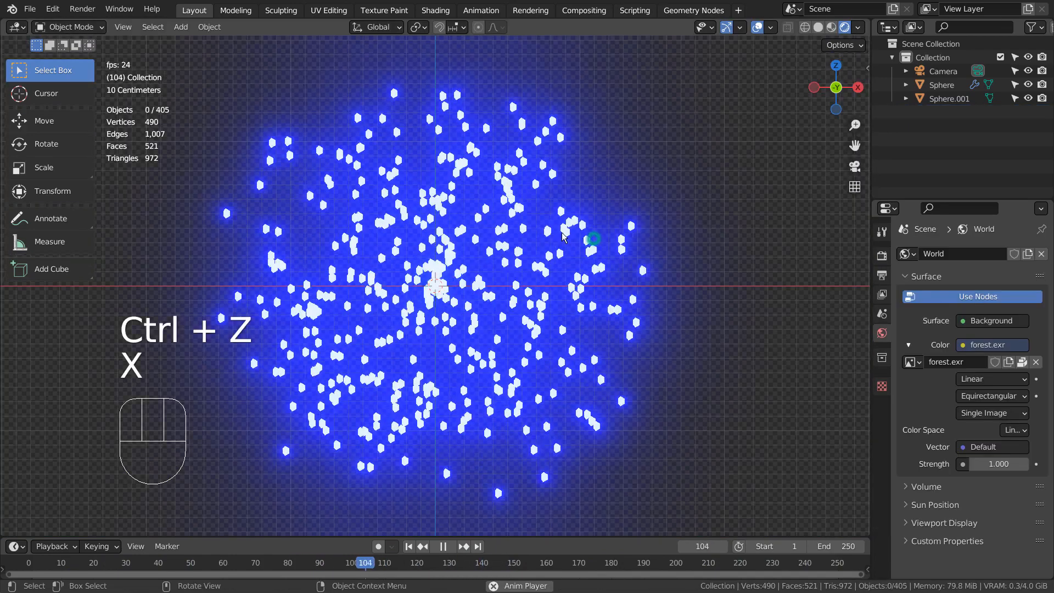
Add a UV sphere at the scene centre with 16 segments and 16 rings
key(shift+a)
mouse_move(540, 233)
click(604, 271)
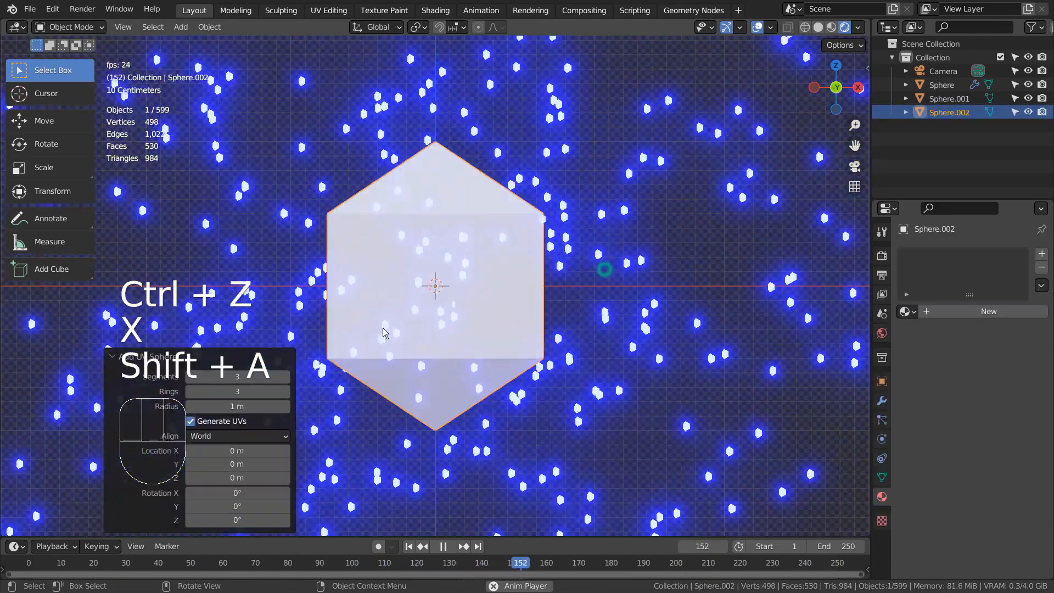
click(228, 380)
text(16)
key(Tab)
text(16)
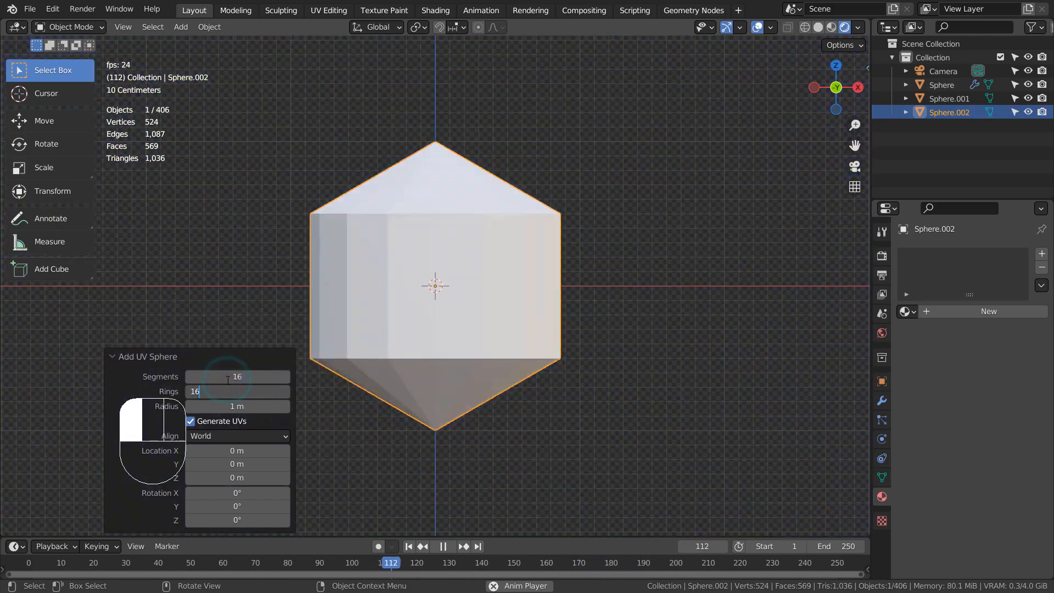
key(Return)
Apply a level 3 subdivision to the new sphere and shade it smooth
key(ctrl+3)
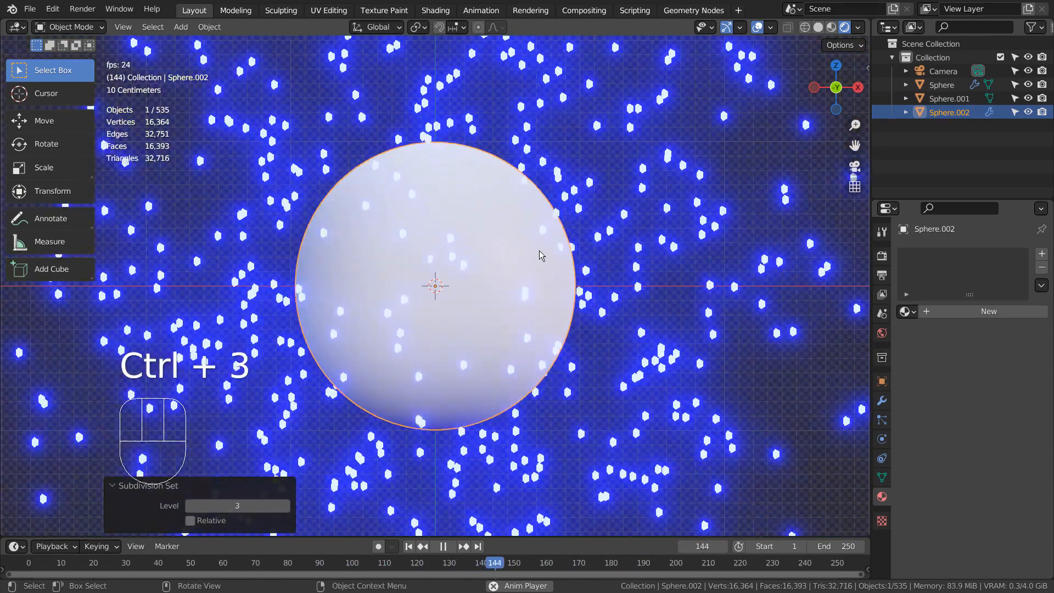
right_click(543, 248)
click(542, 248)
Scale the new sphere up by about 47.5 and again by about 7.2 so it encloses the whole particle scene
key(s)
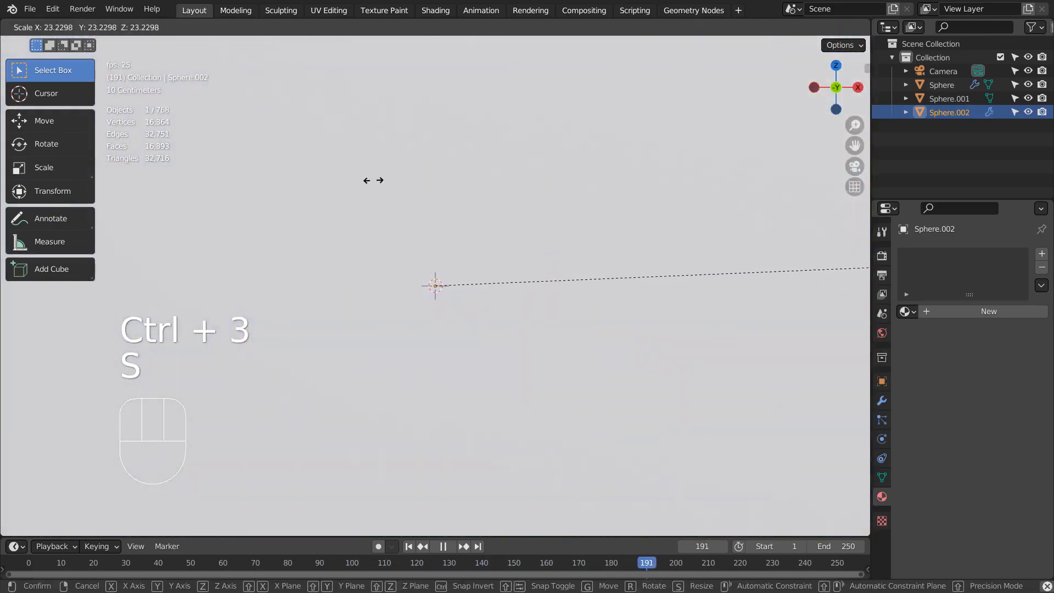
click(422, 49)
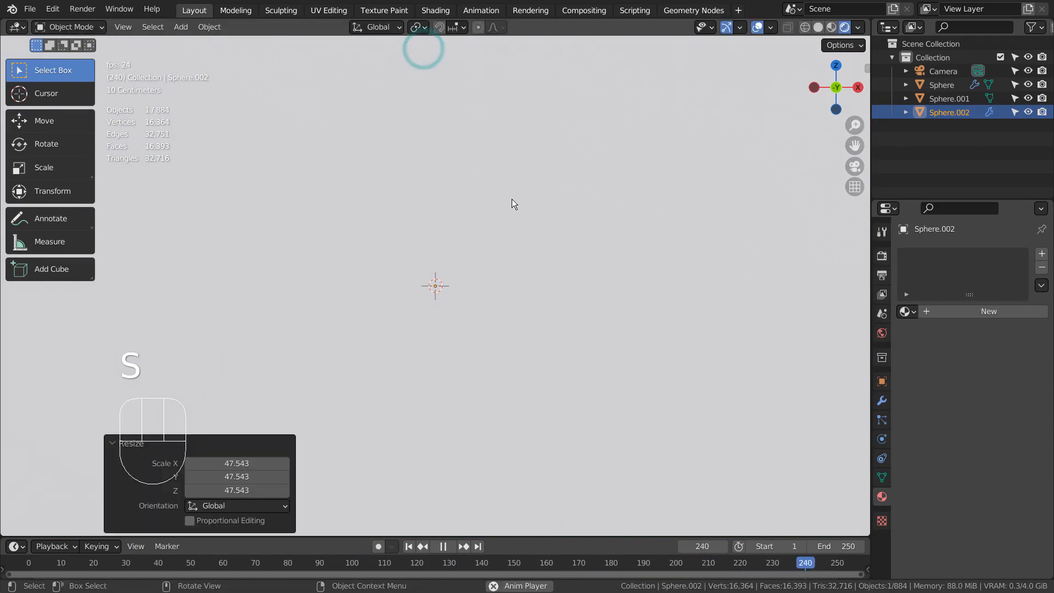
key(ctrl+z)
key(s)
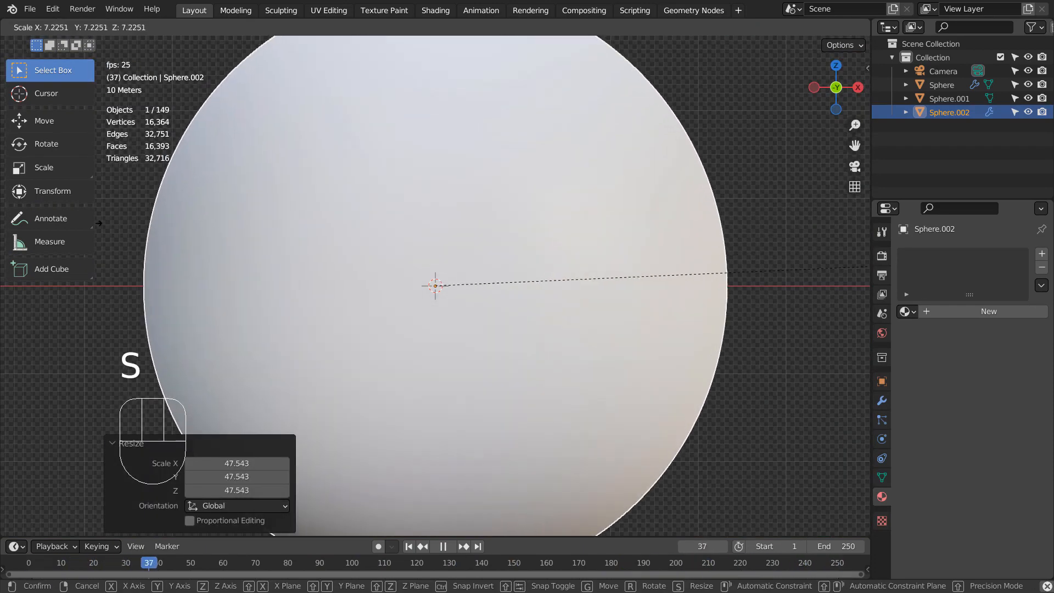
click(94, 223)
scroll(396, 320, up, 4)
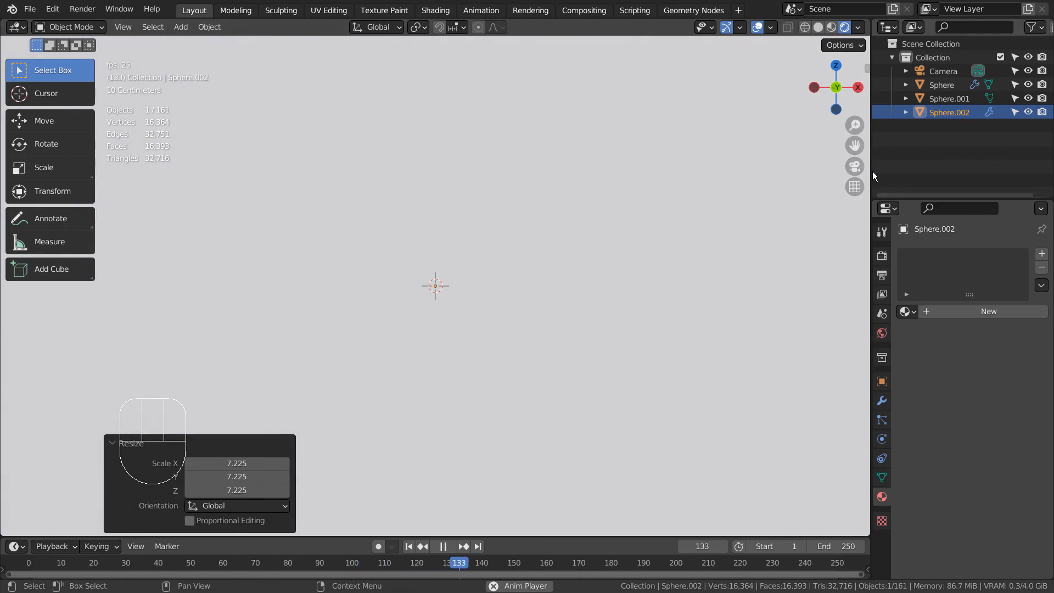
Hide the large enclosing sphere in the viewport
click(502, 304)
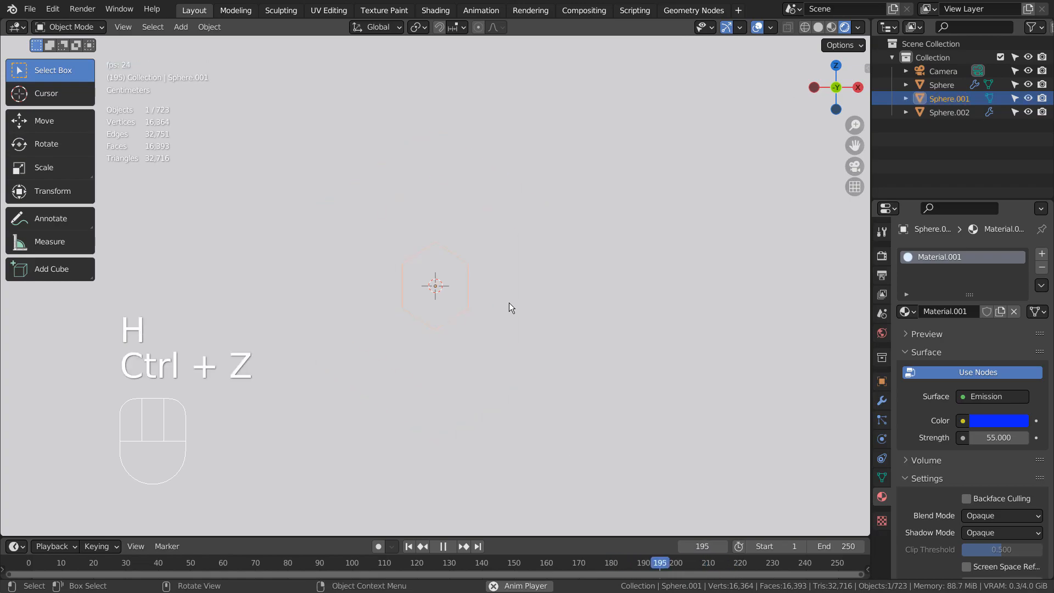
click(653, 276)
key(h)
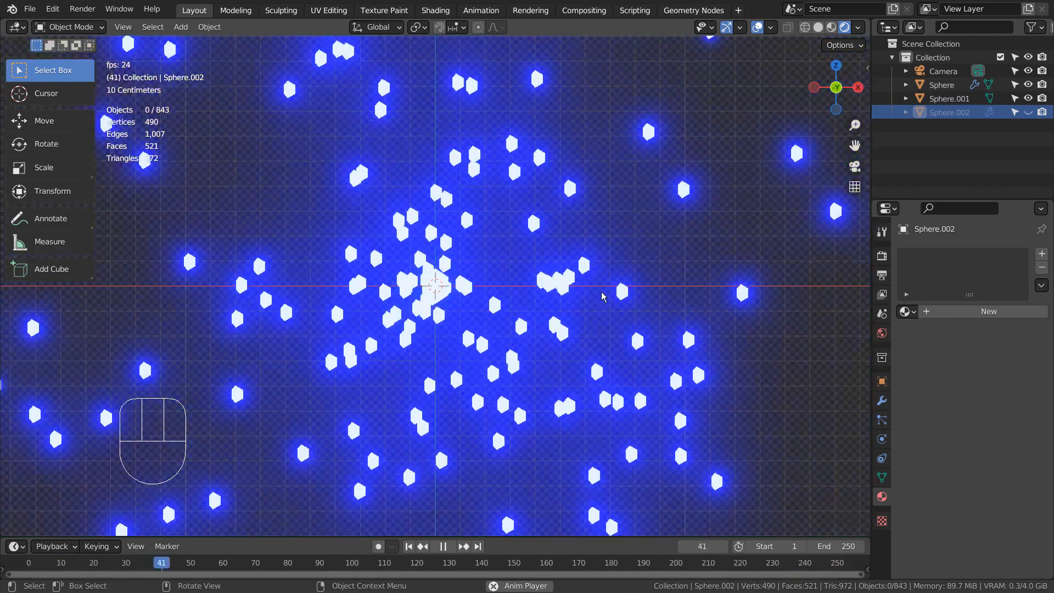
Align the camera to the current view and fly it backward until the particle burst fits the frame
key(ctrl+alt+KP_0)
key(shift+grave)
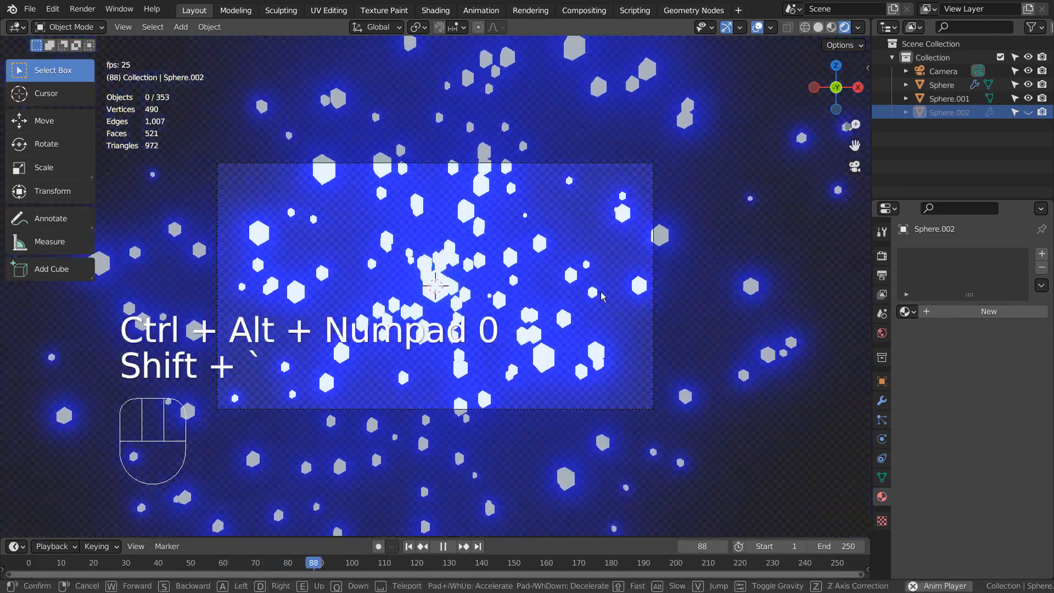
key(s)
key(s)
key(s)
key(s)
key(s)
key(s)
key(s)
key(s)
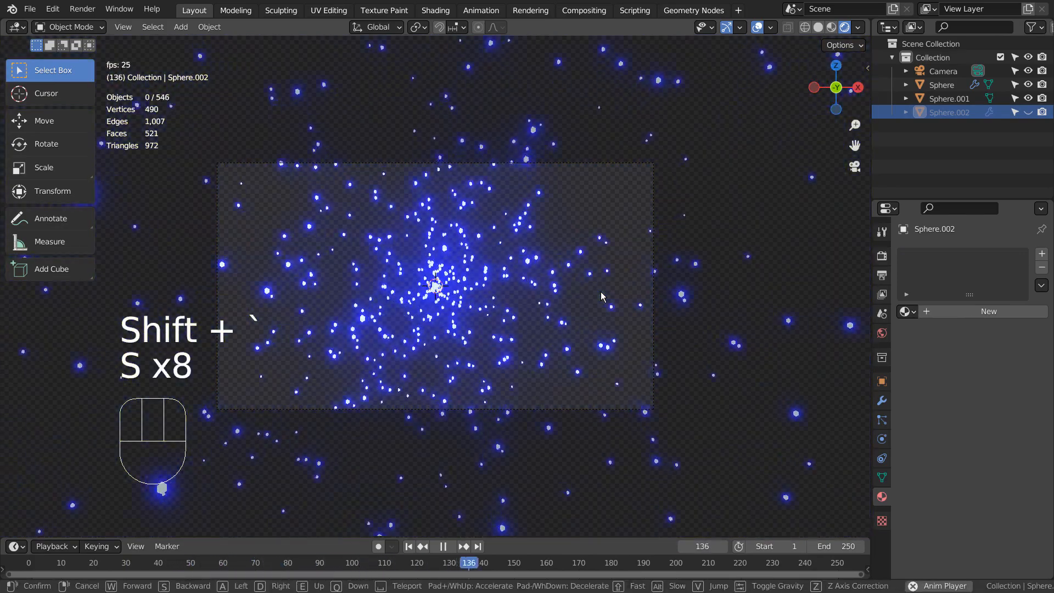
key(shift+w)
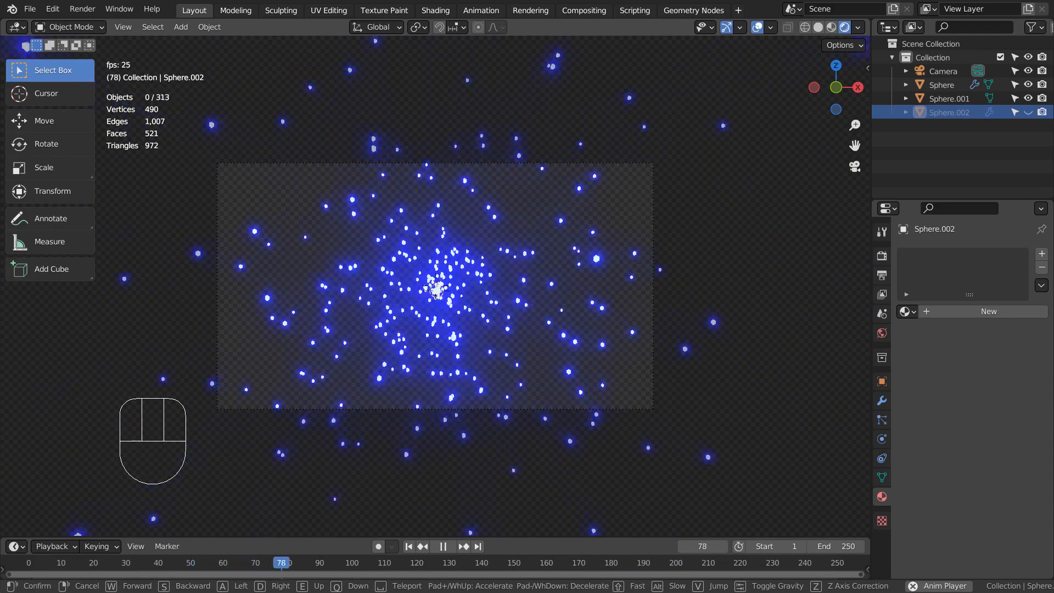
click(437, 286)
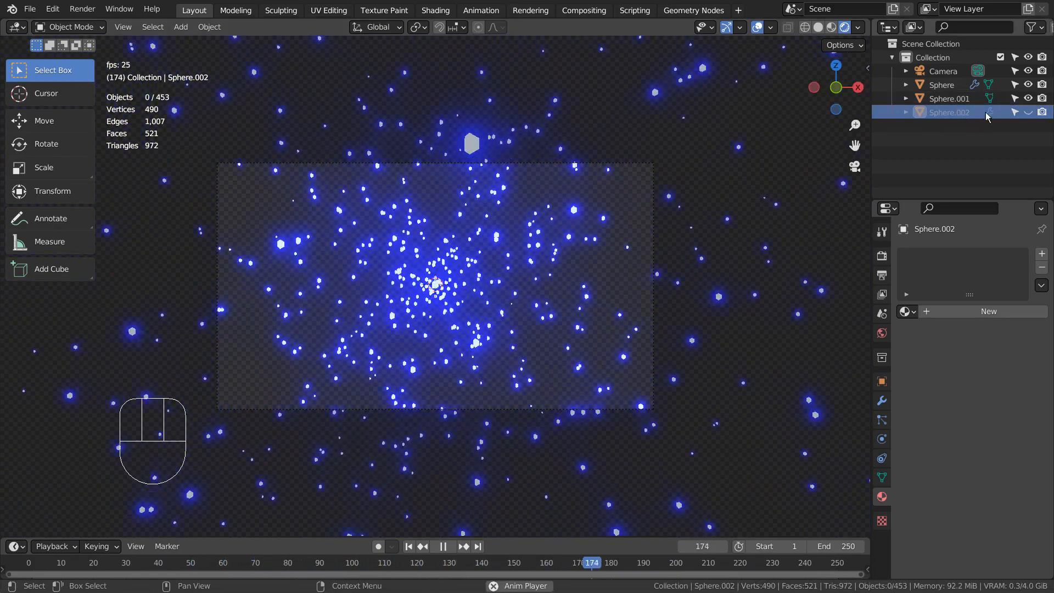
Unhide the large enclosing sphere and set the camera's clip end to 1111 m
click(1027, 114)
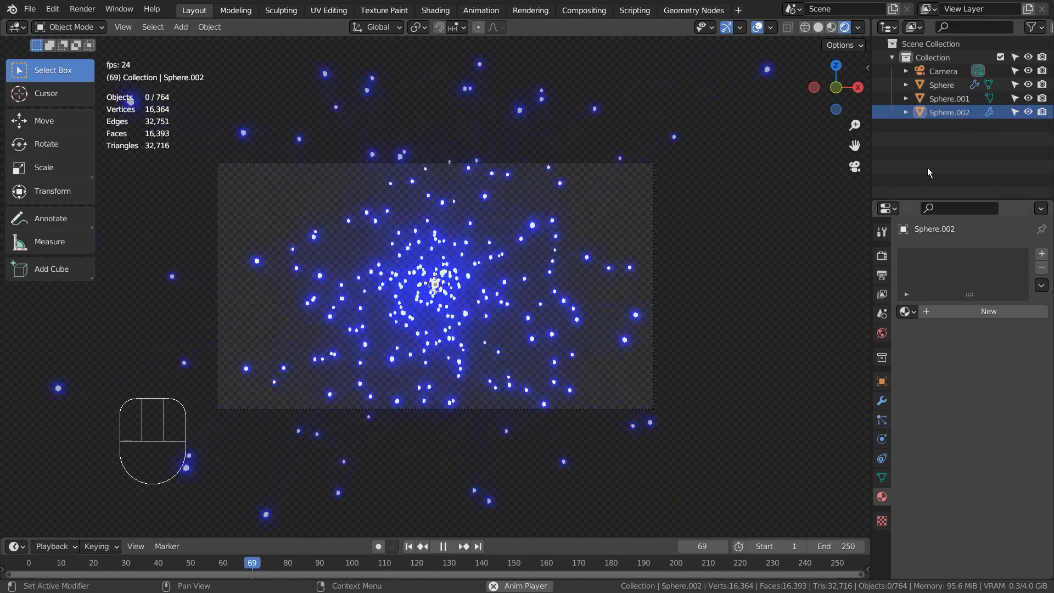
click(943, 71)
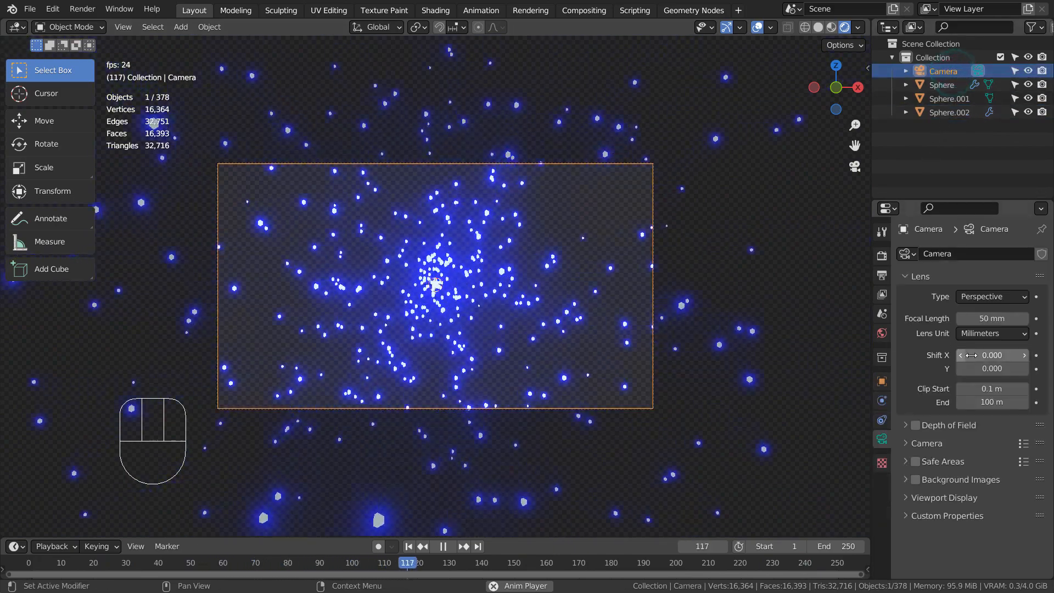
click(992, 402)
text(1111)
key(Return)
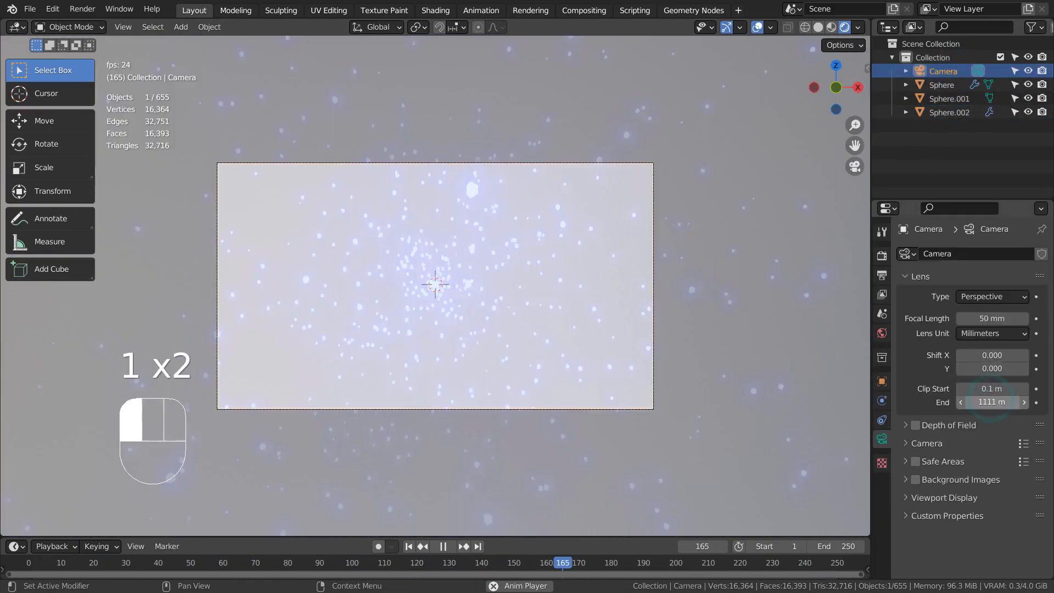
Give the large enclosing sphere a new material with a black base color
click(783, 326)
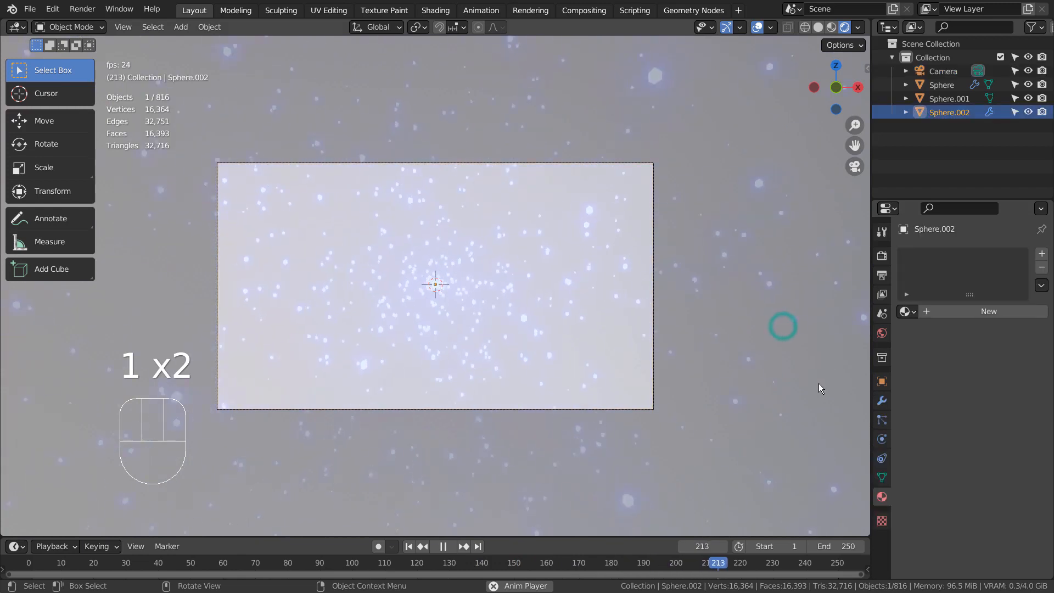
click(991, 307)
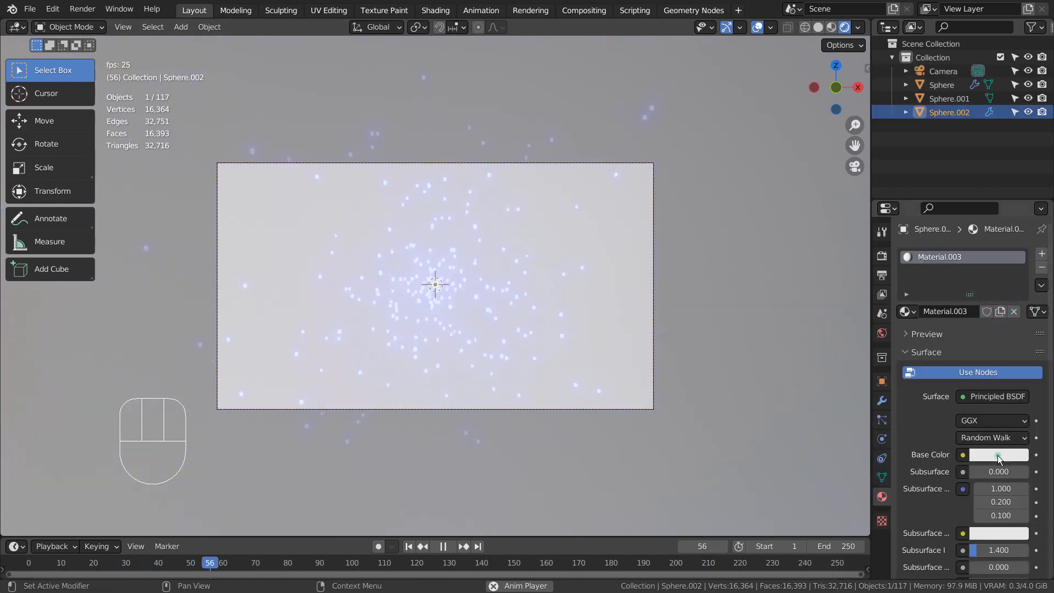
click(997, 455)
drag(1017, 324, 1018, 362)
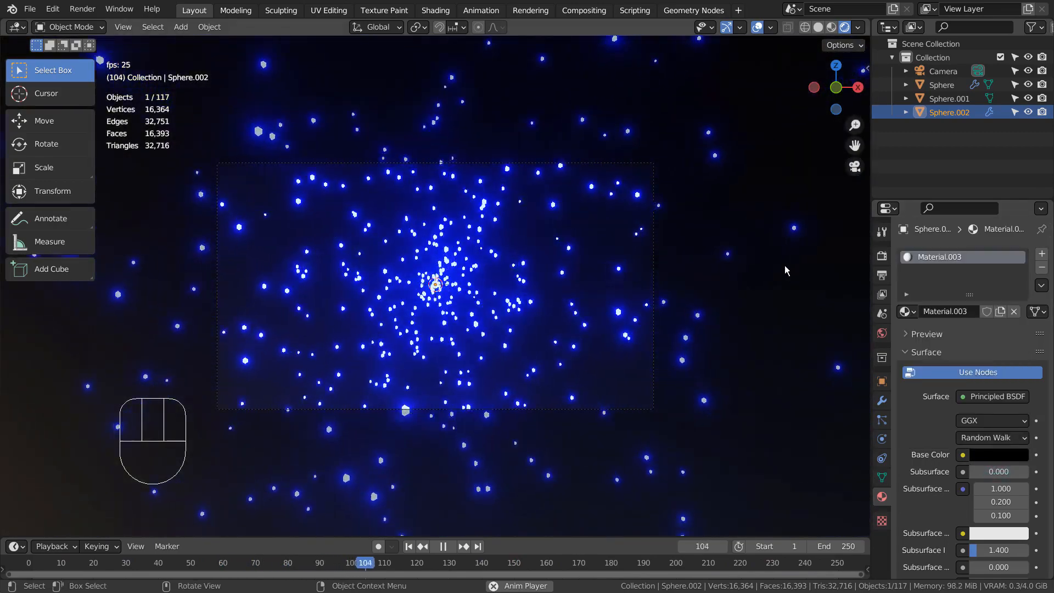
Set the world background strength to 0 and check the particle glow up close and from afar
click(882, 332)
mouse_move(999, 464)
mouse_down()
mouse_move(988, 464)
mouse_move(999, 464)
mouse_up()
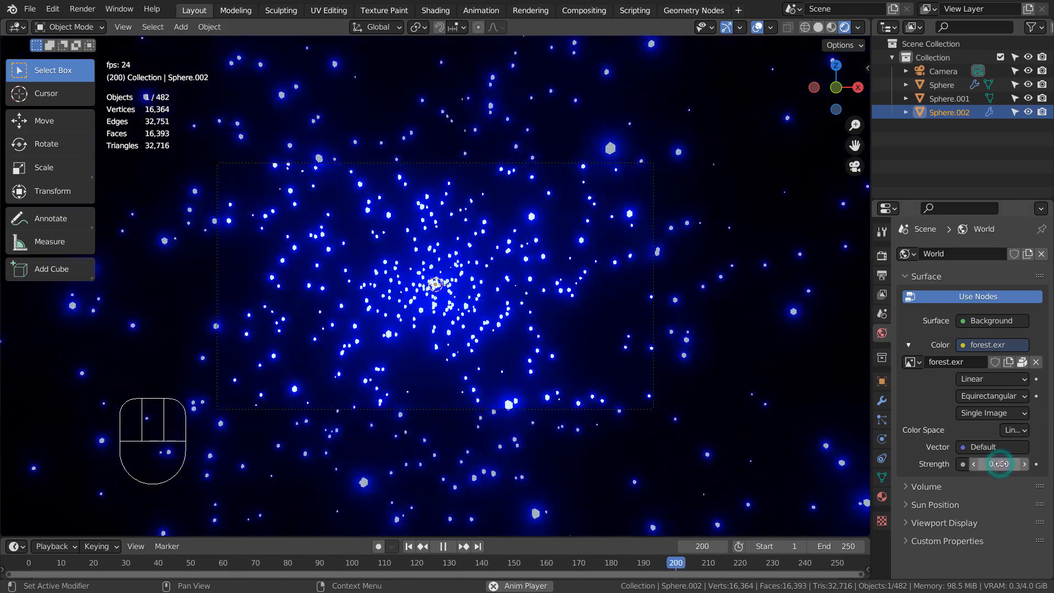
click(760, 388)
scroll(473, 298, up, 4)
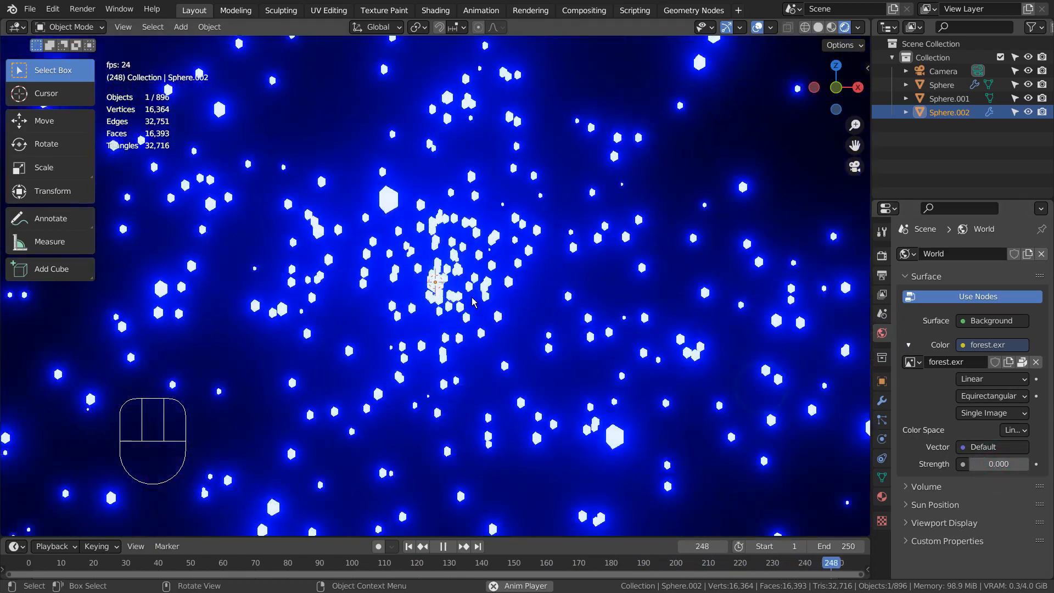
scroll(472, 298, down, 5)
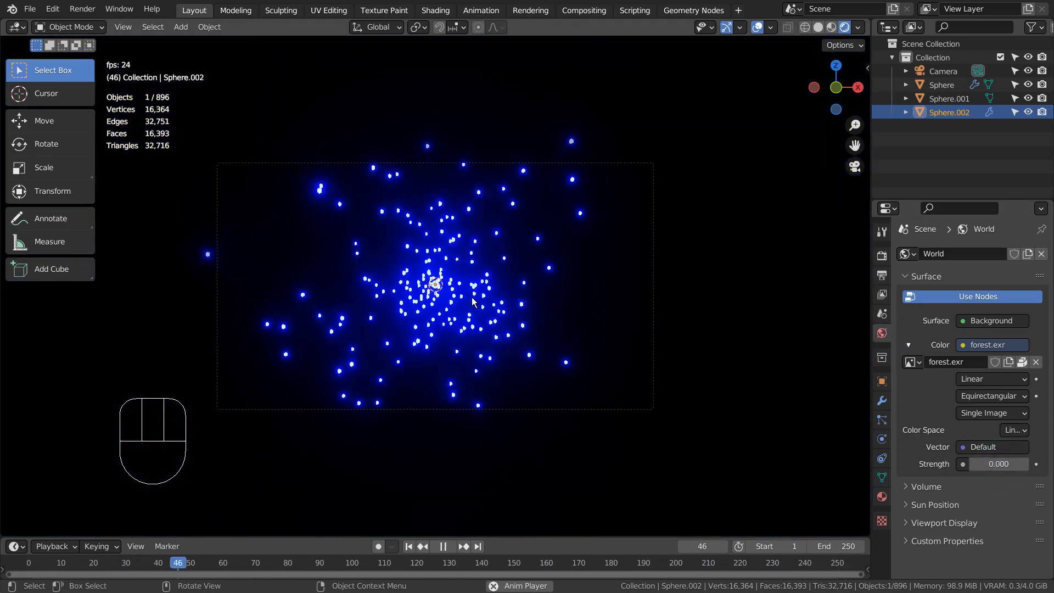
scroll(472, 299, up, 4)
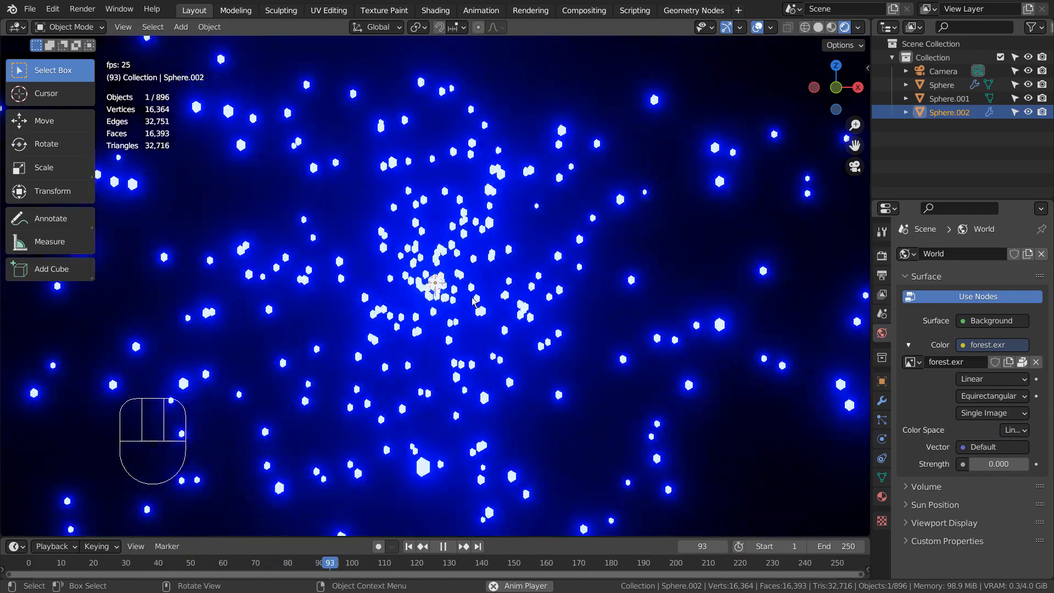
Keyframe the emitter's particle integration timestep at 0.04 on frame 1, and move the timeline to frame 50
click(955, 98)
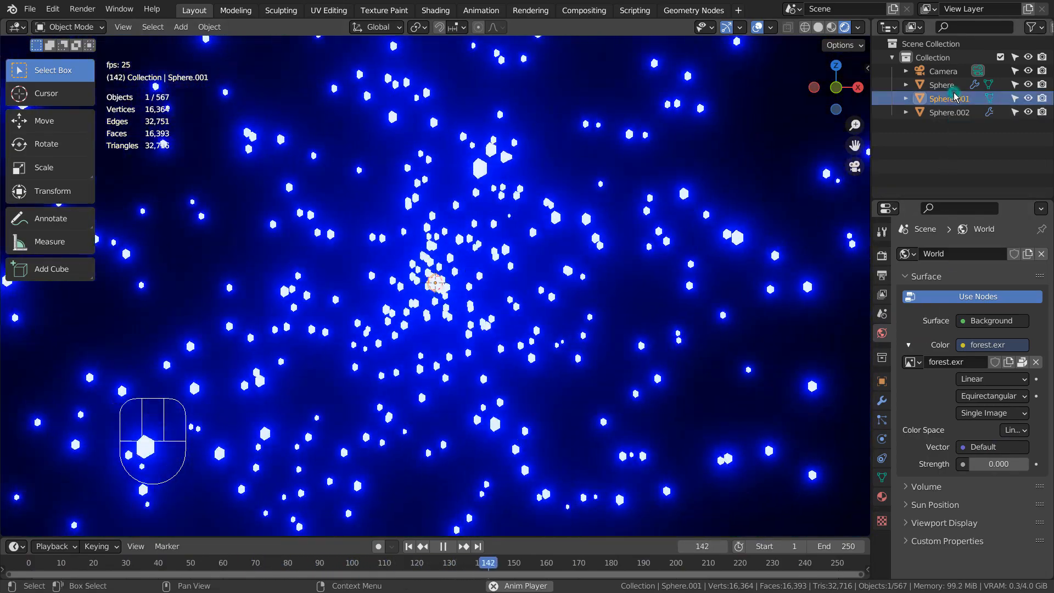
click(942, 84)
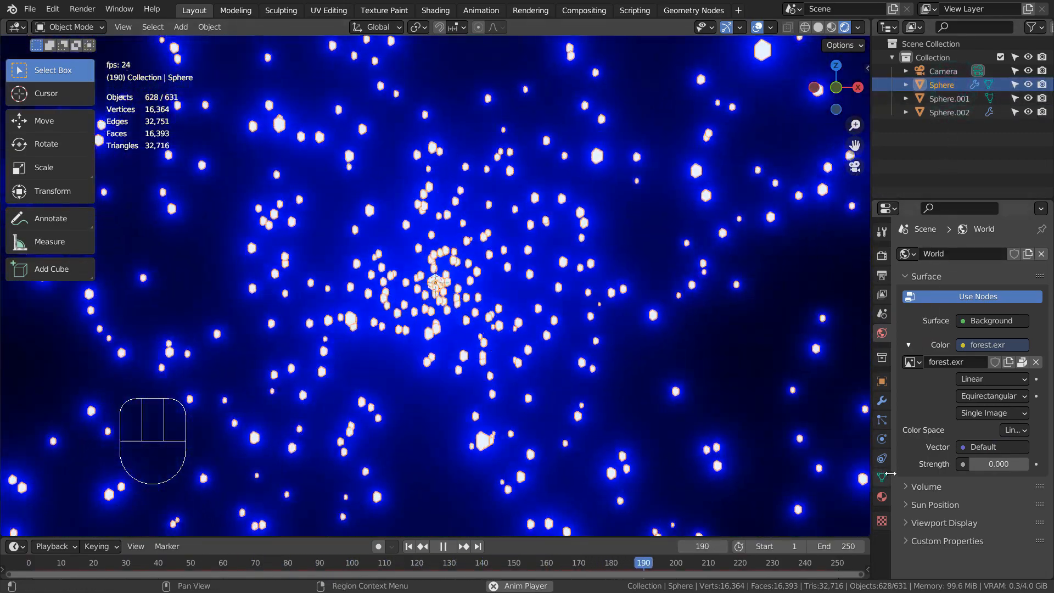
click(882, 420)
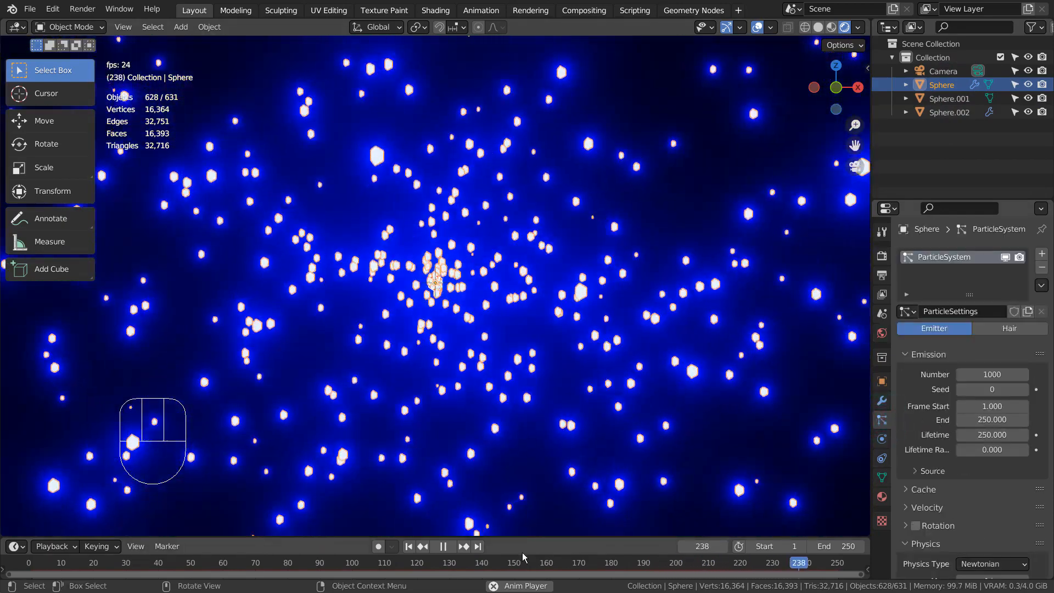
click(444, 546)
click(409, 546)
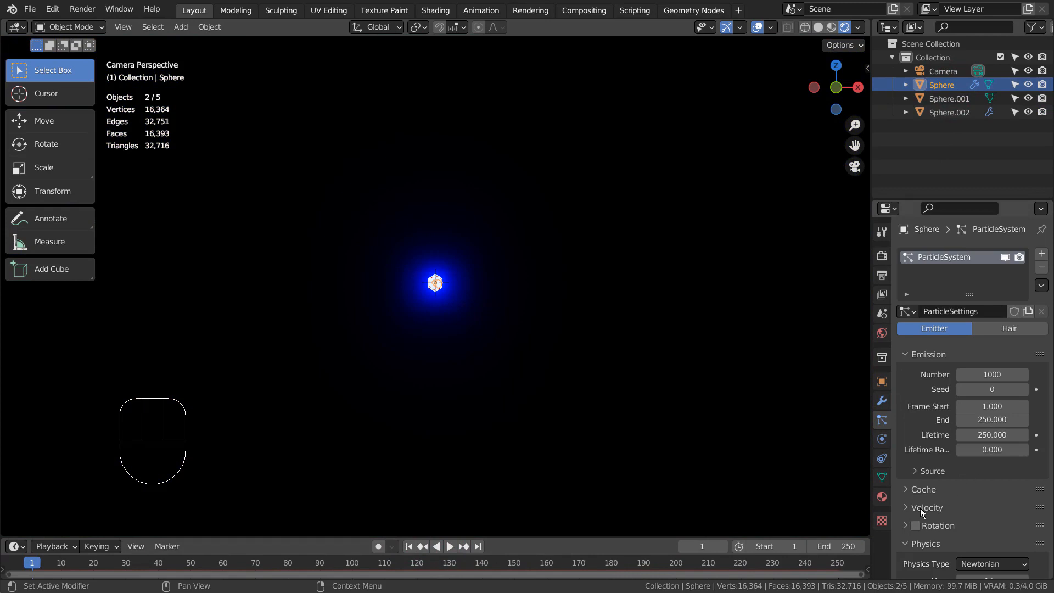
scroll(920, 509, down, 12)
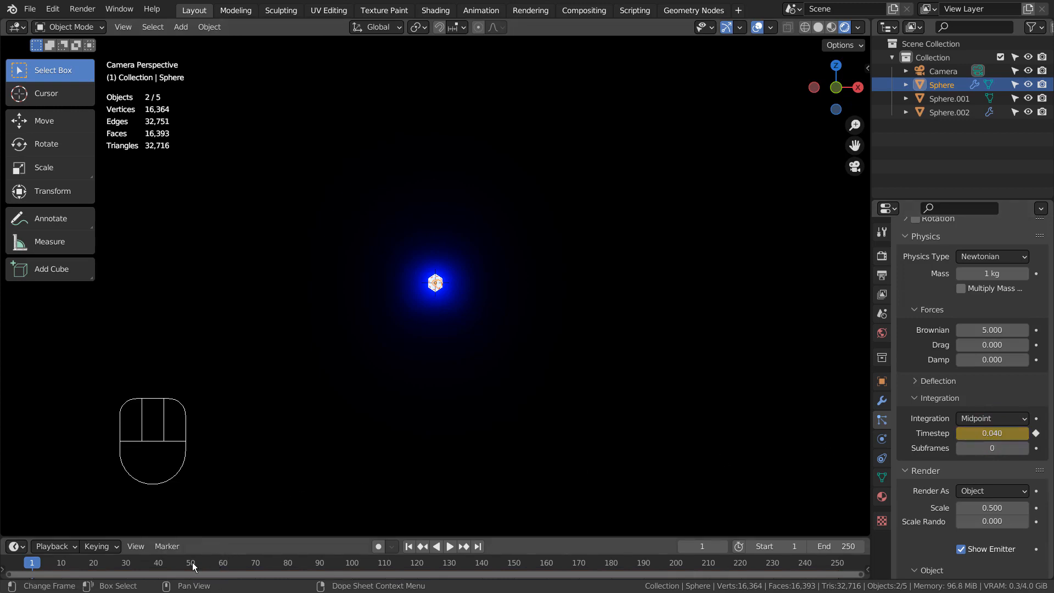
drag(192, 563, 192, 565)
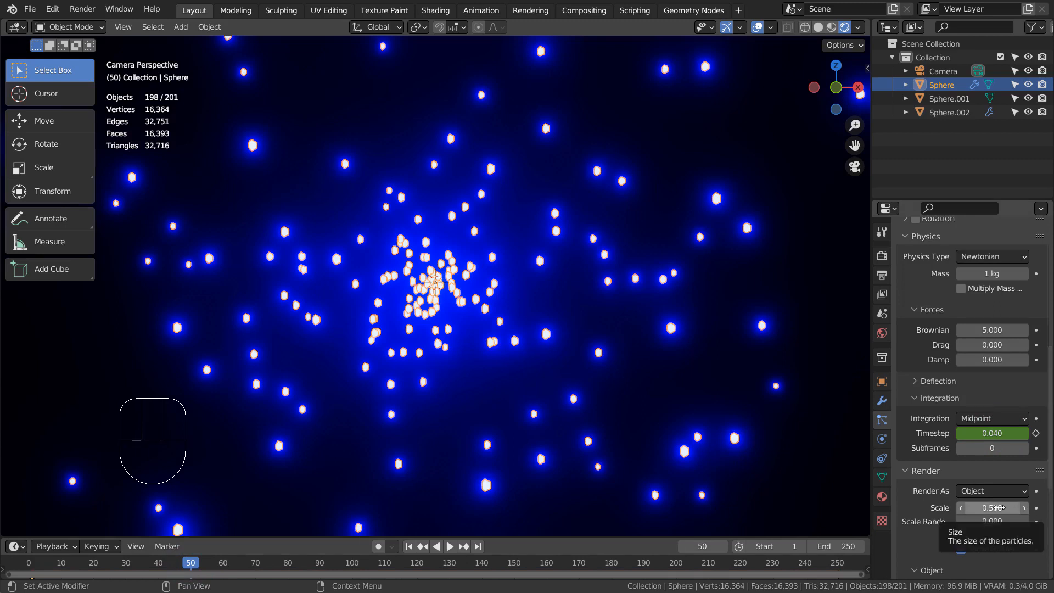
Undo the last series of changes made to the emitter's particle settings
key(ctrl+z)
key(ctrl+z)
key(ctrl+z)
key(ctrl+z)
key(ctrl+z)
key(ctrl+z)
key(ctrl+z)
key(ctrl+z)
key(ctrl+z)
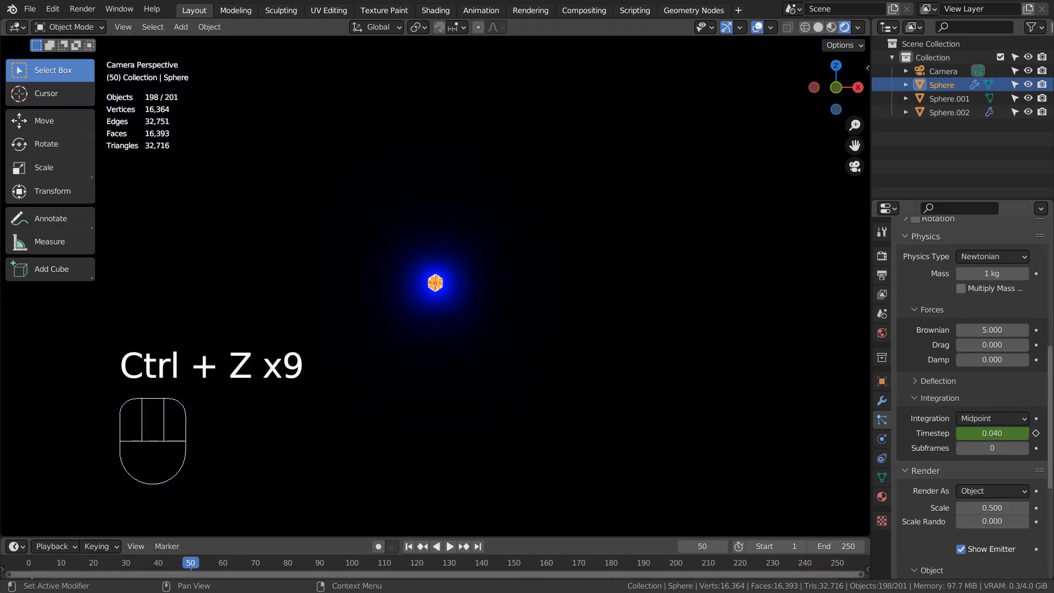
Keyframe the emitter's particle integration timestep at 0.01 on frame 50, 0.04 on frames 60 and 100, and 0.01 on frame 110
scroll(964, 423, up, 4)
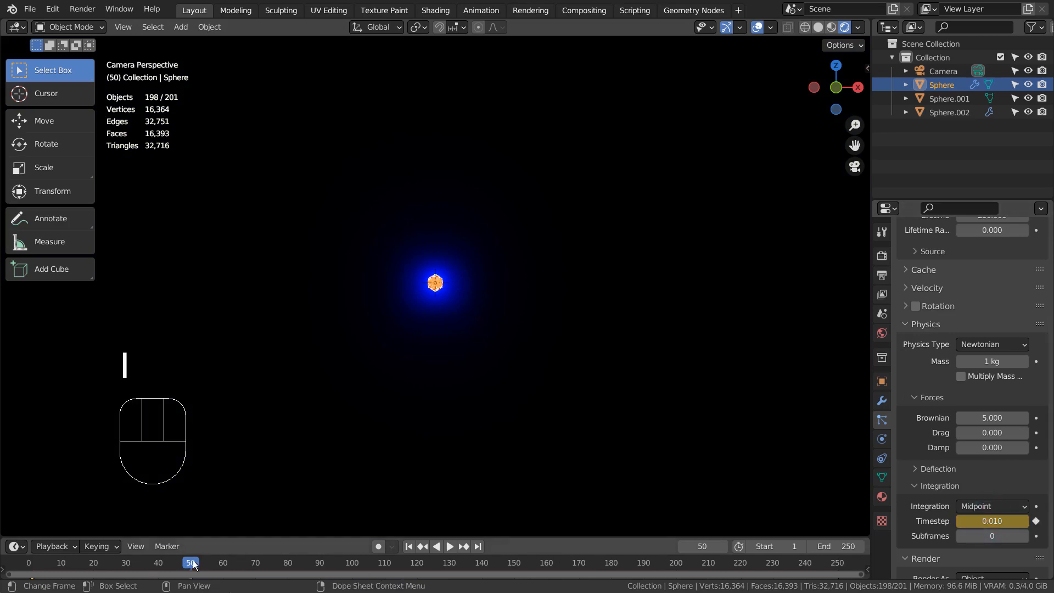
drag(203, 563, 221, 563)
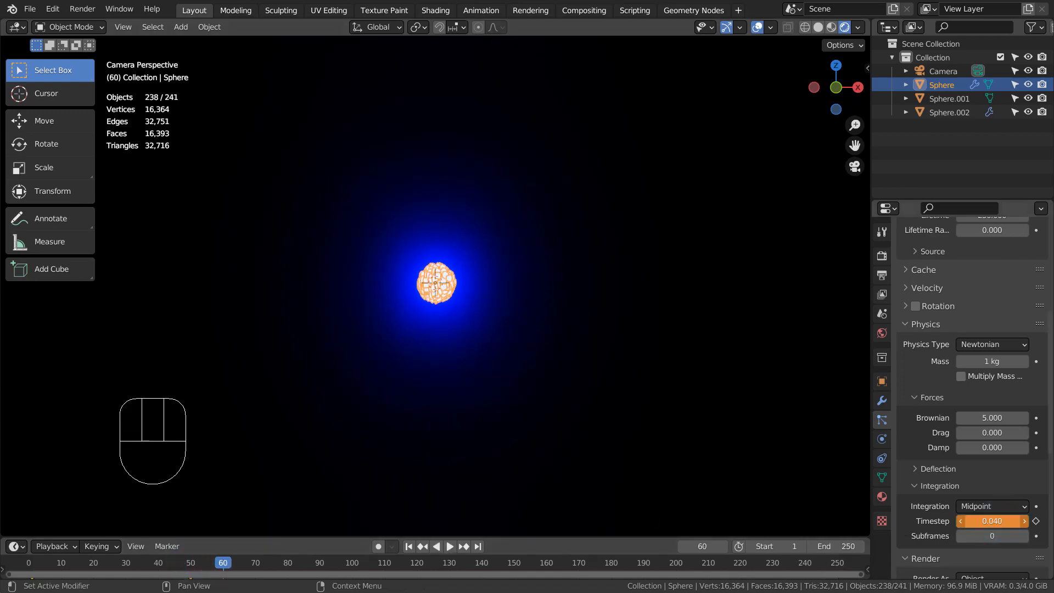
drag(354, 555, 354, 566)
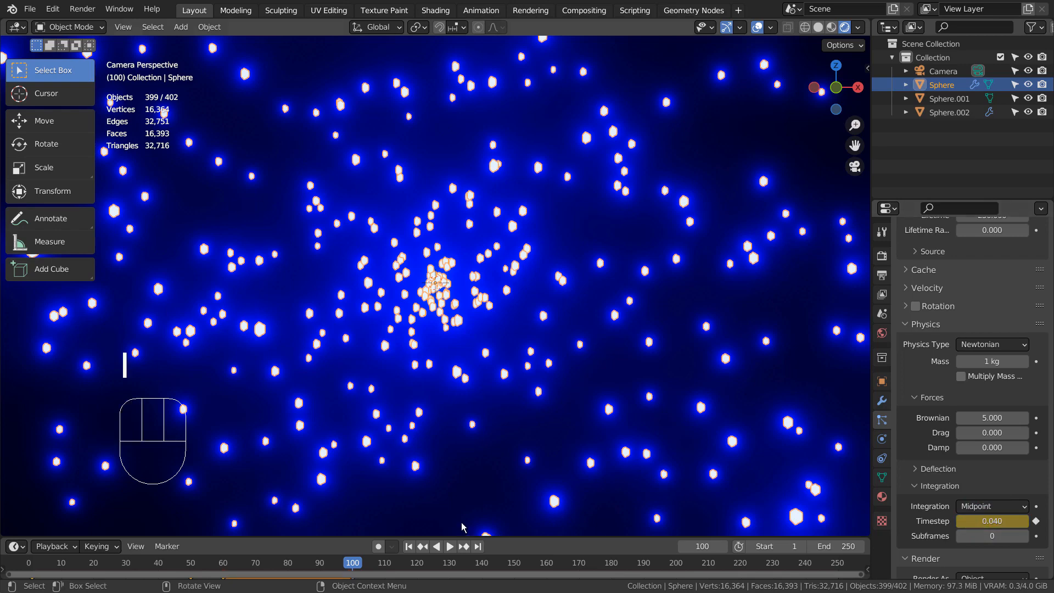
drag(354, 561, 387, 568)
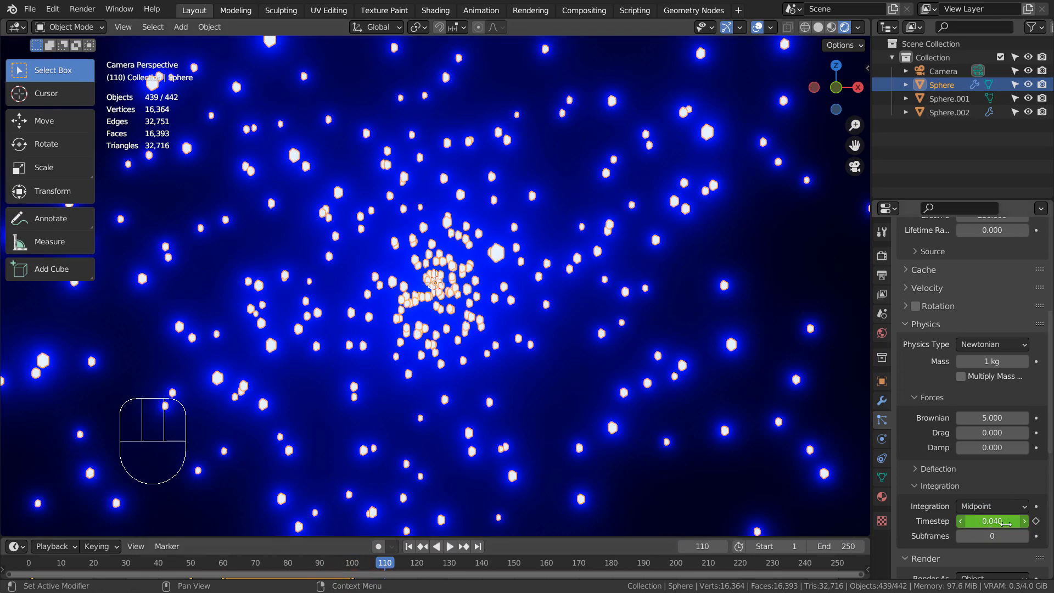
click(1005, 523)
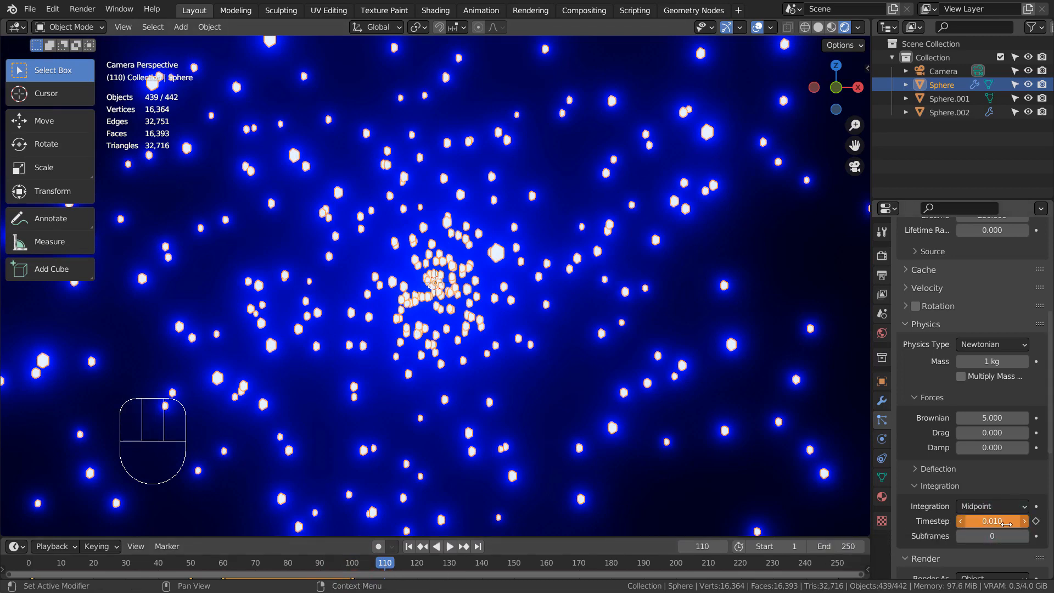
Deselect the emitter and play the particle animation from the first frame
click(552, 429)
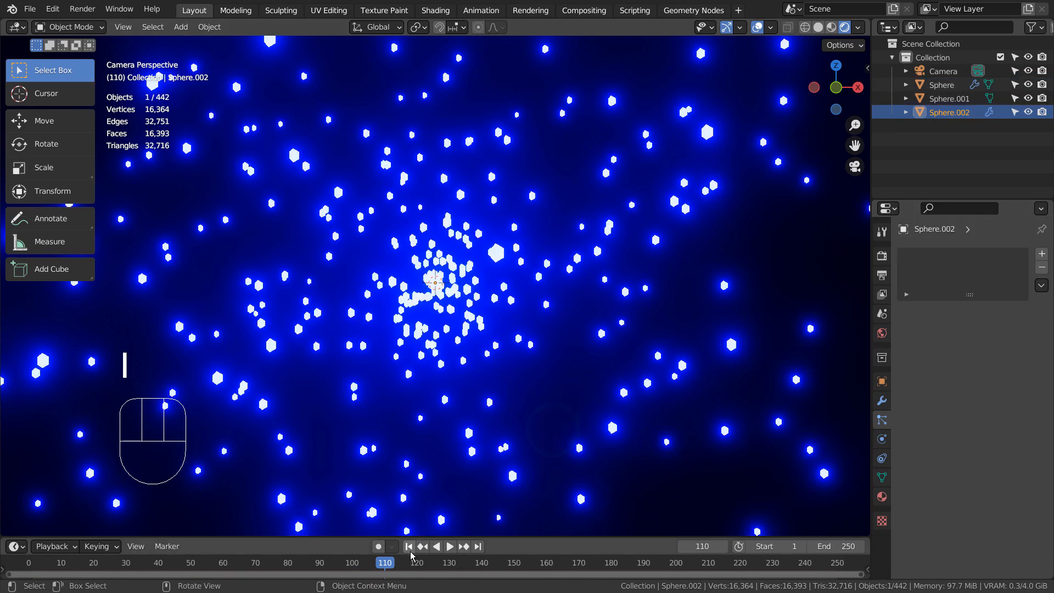
click(410, 549)
click(450, 549)
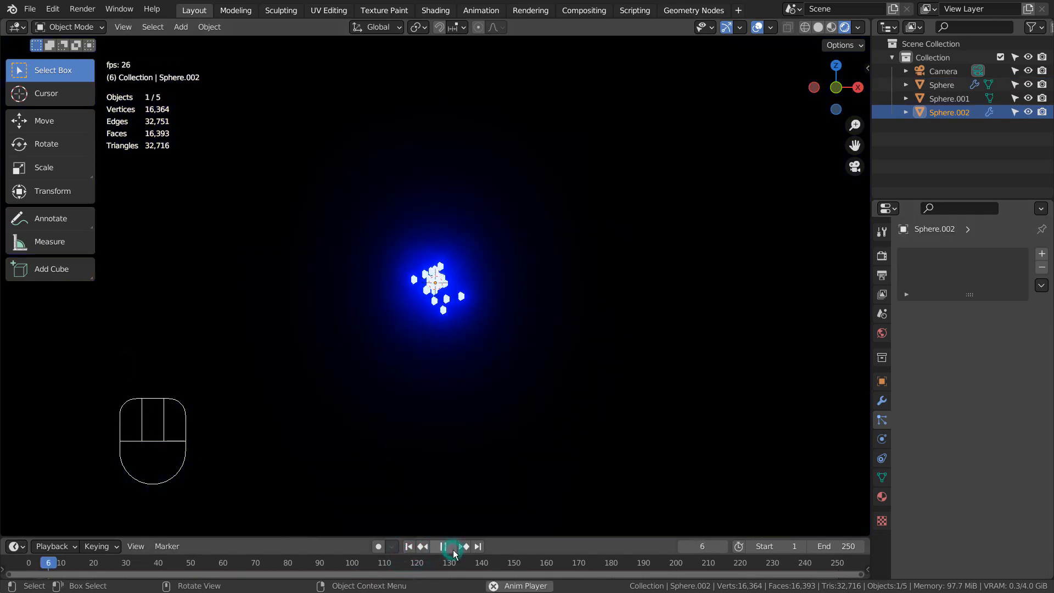